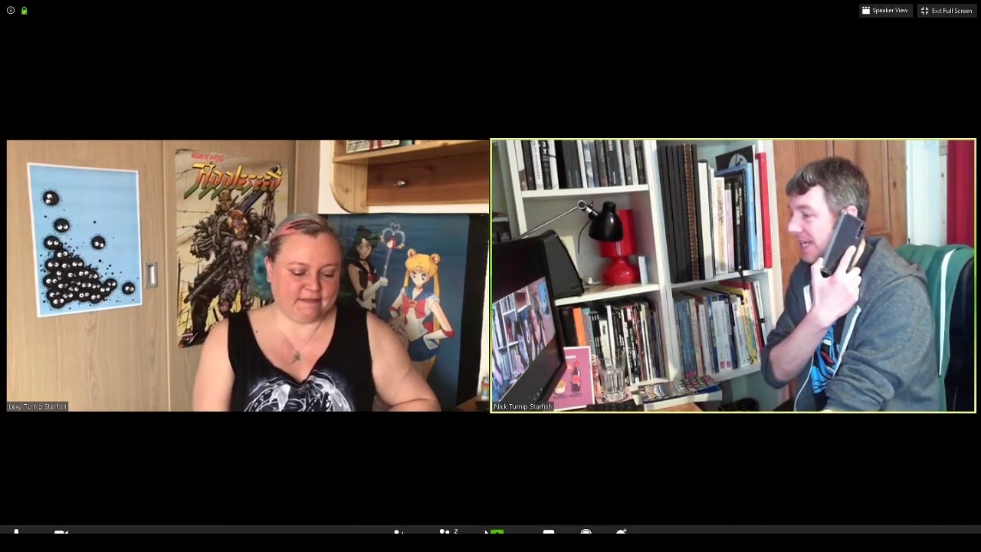
{"action": "left_click", "coordinate": [497, 532]}
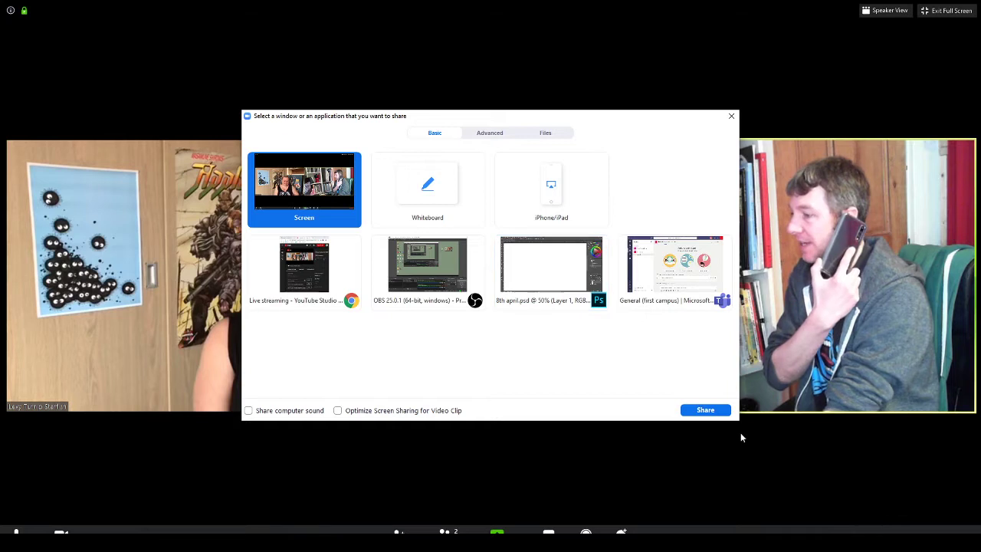
{"action": "left_click", "coordinate": [701, 453]}
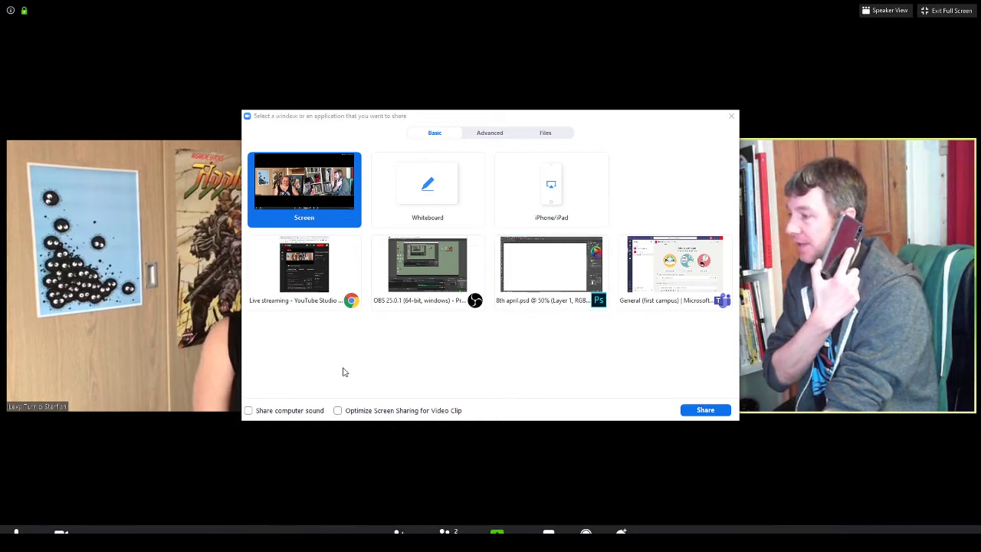
{"action": "left_click", "coordinate": [734, 119]}
{"action": "left_click", "coordinate": [734, 119]}
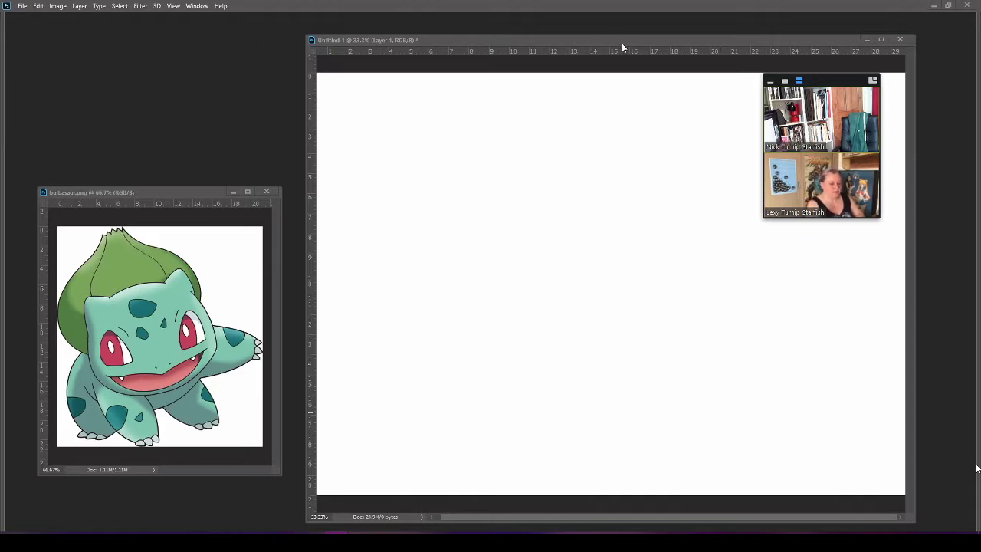
Move the blank canvas window closer to the reference image and sketch a slightly flattened circle for Bulbasaur's head mid-canvas.
{"action": "left_click_drag", "start_coordinate": [622, 48], "coordinate": [611, 48]}
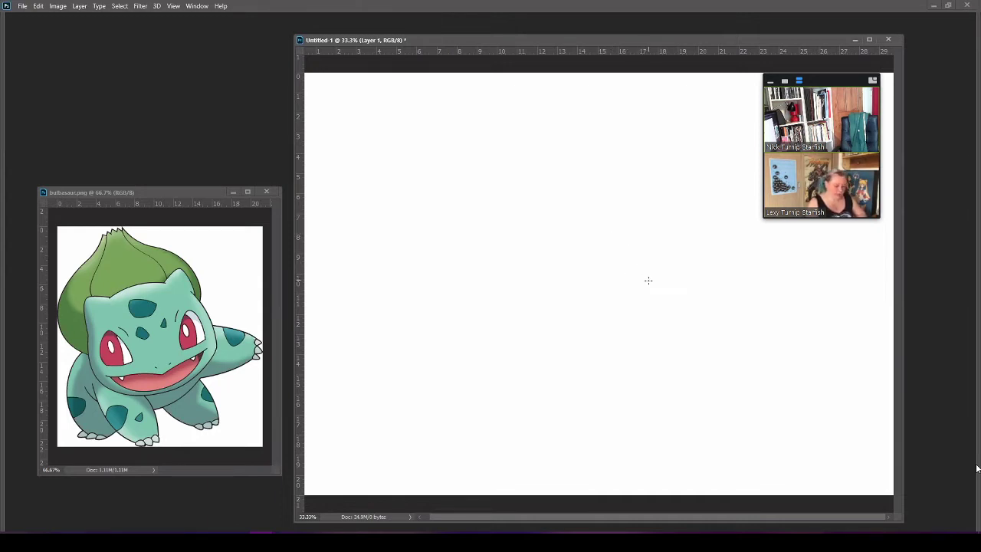
{"action": "mouse_move", "coordinate": [655, 273]}
{"action": "left_mouse_down"}
{"action": "mouse_move", "coordinate": [626, 221]}
{"action": "mouse_move", "coordinate": [589, 212]}
{"action": "mouse_move", "coordinate": [555, 217]}
{"action": "mouse_move", "coordinate": [517, 254]}
{"action": "mouse_move", "coordinate": [508, 292]}
{"action": "left_mouse_up"}
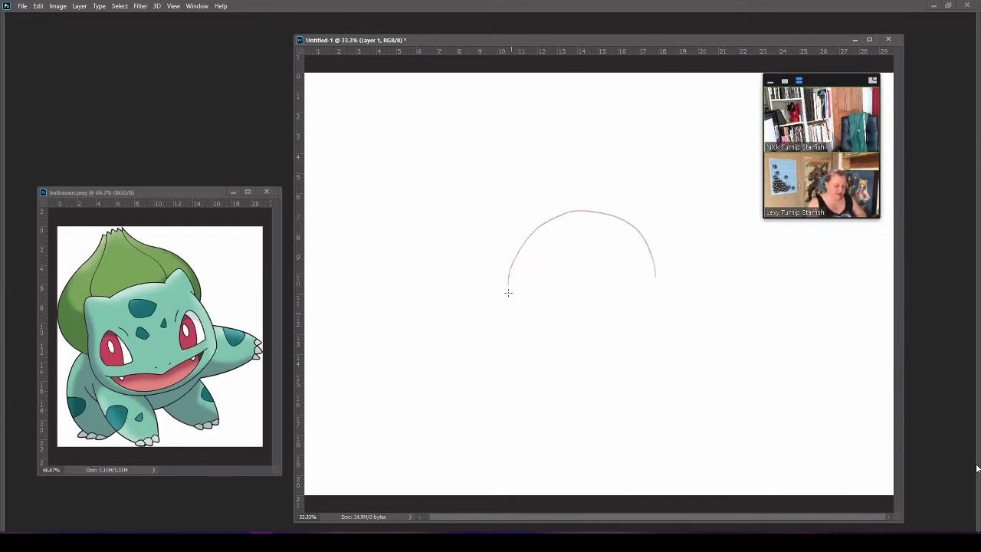
{"action": "mouse_move", "coordinate": [550, 219]}
{"action": "left_mouse_down"}
{"action": "mouse_move", "coordinate": [512, 309]}
{"action": "mouse_move", "coordinate": [523, 320]}
{"action": "mouse_move", "coordinate": [507, 295]}
{"action": "mouse_move", "coordinate": [507, 285]}
{"action": "mouse_move", "coordinate": [583, 335]}
{"action": "left_mouse_up"}
{"action": "mouse_move", "coordinate": [511, 300]}
{"action": "left_mouse_down"}
{"action": "mouse_move", "coordinate": [548, 332]}
{"action": "mouse_move", "coordinate": [604, 331]}
{"action": "mouse_move", "coordinate": [635, 317]}
{"action": "left_mouse_up"}
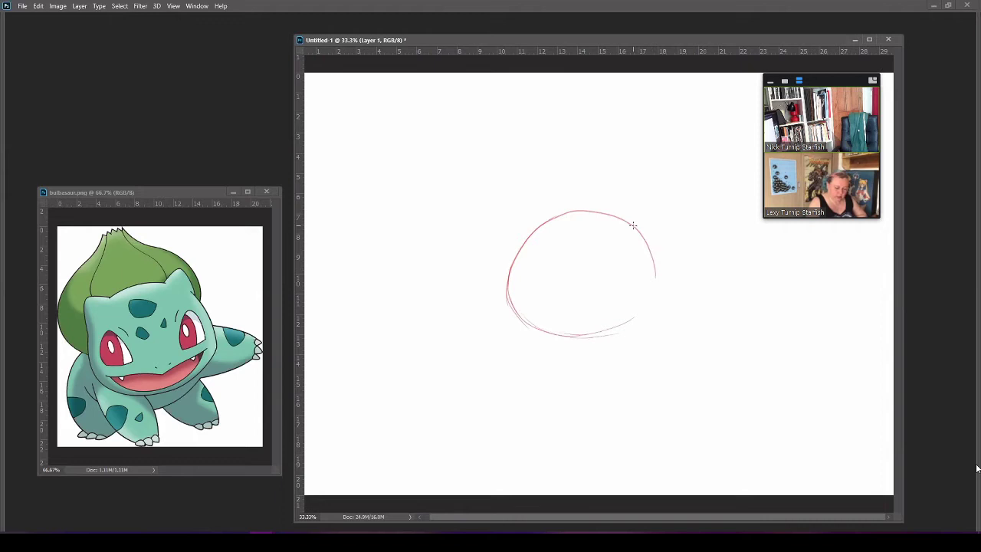
{"action": "mouse_move", "coordinate": [636, 222]}
{"action": "left_mouse_down"}
{"action": "mouse_move", "coordinate": [661, 288]}
{"action": "mouse_move", "coordinate": [647, 231]}
{"action": "mouse_move", "coordinate": [659, 266]}
{"action": "mouse_move", "coordinate": [634, 317]}
{"action": "mouse_move", "coordinate": [657, 262]}
{"action": "mouse_move", "coordinate": [656, 293]}
{"action": "mouse_move", "coordinate": [633, 325]}
{"action": "left_mouse_up"}
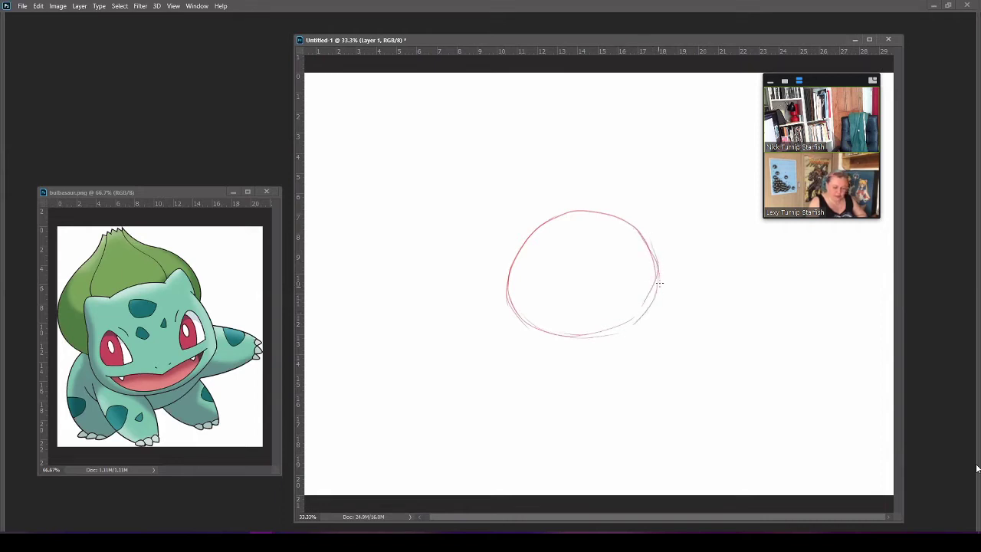
{"action": "mouse_move", "coordinate": [657, 295]}
{"action": "left_mouse_down"}
{"action": "mouse_move", "coordinate": [610, 332]}
{"action": "mouse_move", "coordinate": [580, 334]}
{"action": "mouse_move", "coordinate": [624, 324]}
{"action": "left_mouse_up"}
{"action": "left_click_drag", "start_coordinate": [669, 277], "coordinate": [592, 335]}
{"action": "left_click_drag", "start_coordinate": [656, 250], "coordinate": [650, 315]}
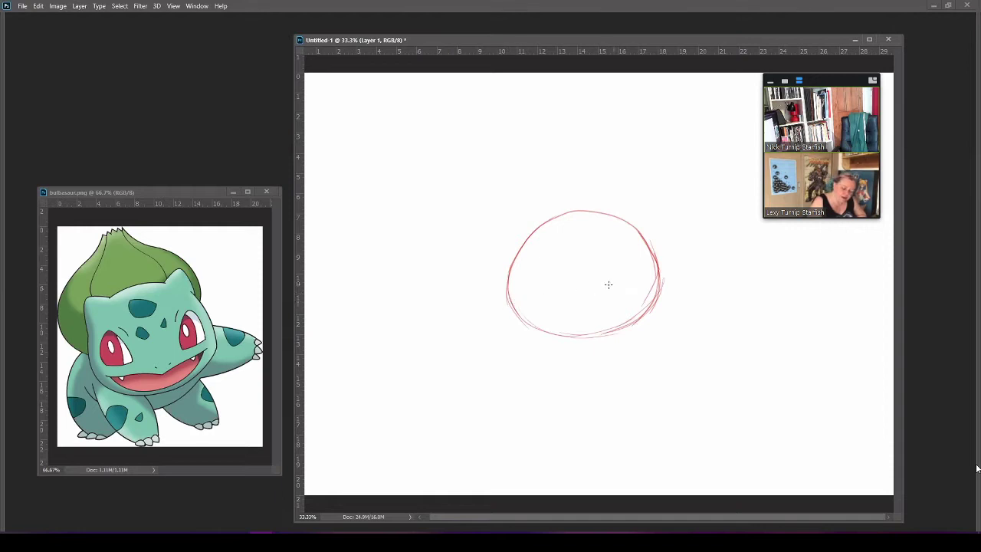
Draw two crossing tilted guide lines through the head circle, one low across the face for the eyes and one down its centre.
{"action": "left_click_drag", "start_coordinate": [499, 304], "coordinate": [668, 272]}
{"action": "key", "text": "ctrl+z"}
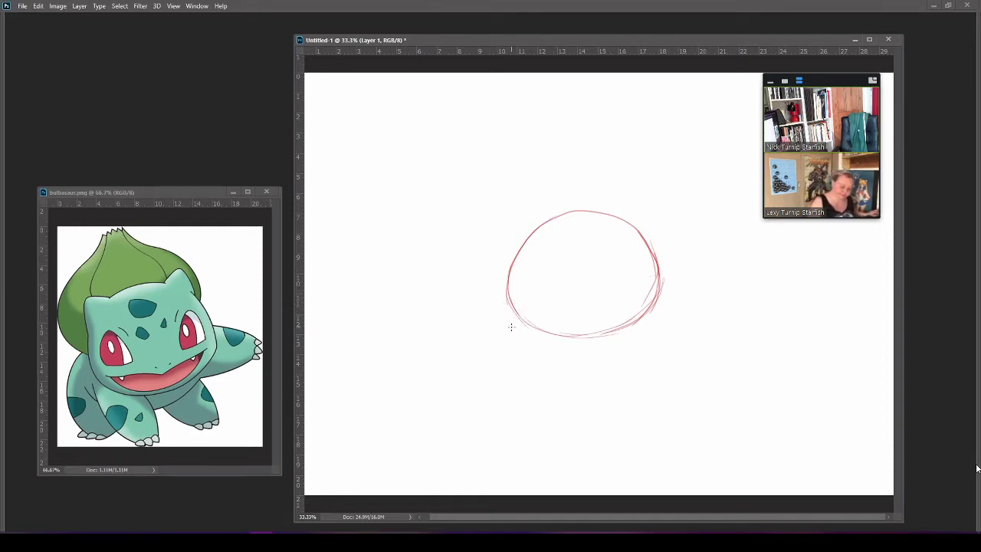
{"action": "left_click_drag", "start_coordinate": [506, 317], "coordinate": [660, 279]}
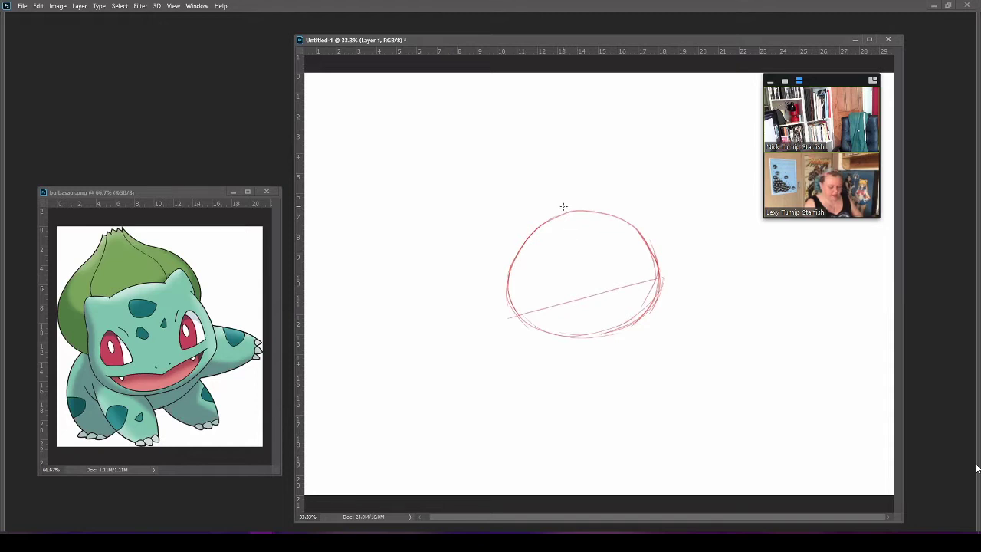
{"action": "left_click_drag", "start_coordinate": [564, 207], "coordinate": [609, 358]}
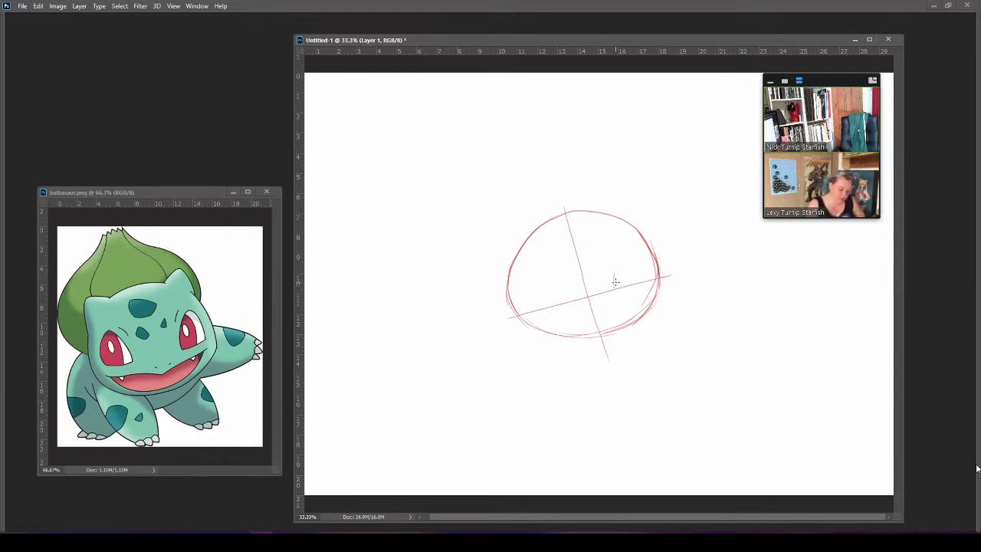
Sketch Bulbasaur's eye on the right half of the face, with a domed outline resting on the guide line, a curved iris and a small oval pupil.
{"action": "left_click_drag", "start_coordinate": [613, 285], "coordinate": [625, 253]}
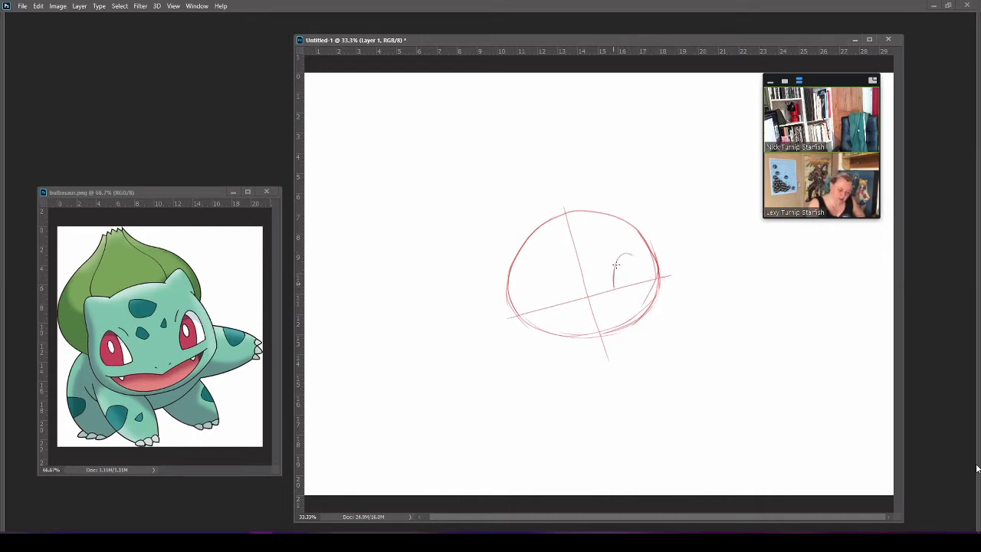
{"action": "left_click_drag", "start_coordinate": [638, 258], "coordinate": [647, 276]}
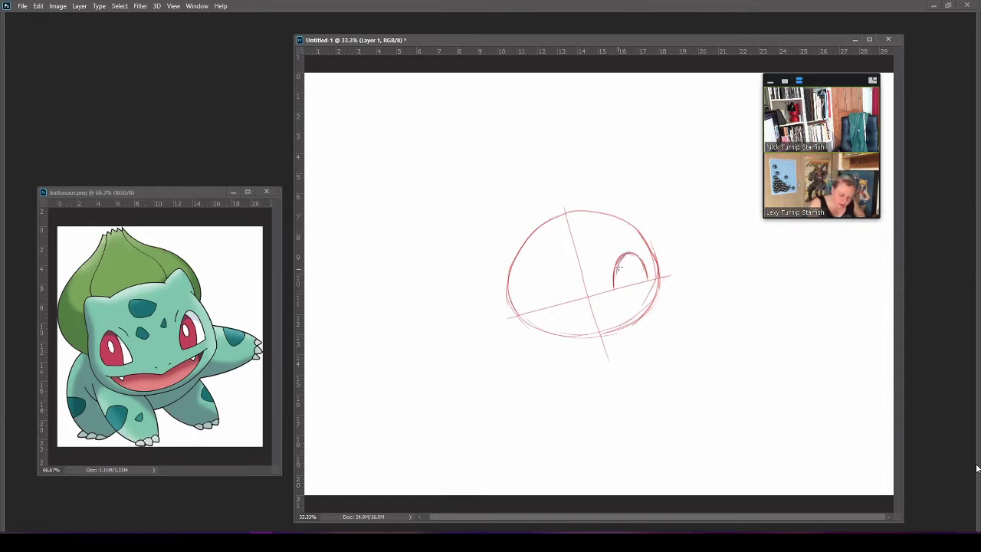
{"action": "left_click_drag", "start_coordinate": [618, 266], "coordinate": [614, 284]}
{"action": "left_click_drag", "start_coordinate": [618, 276], "coordinate": [614, 290]}
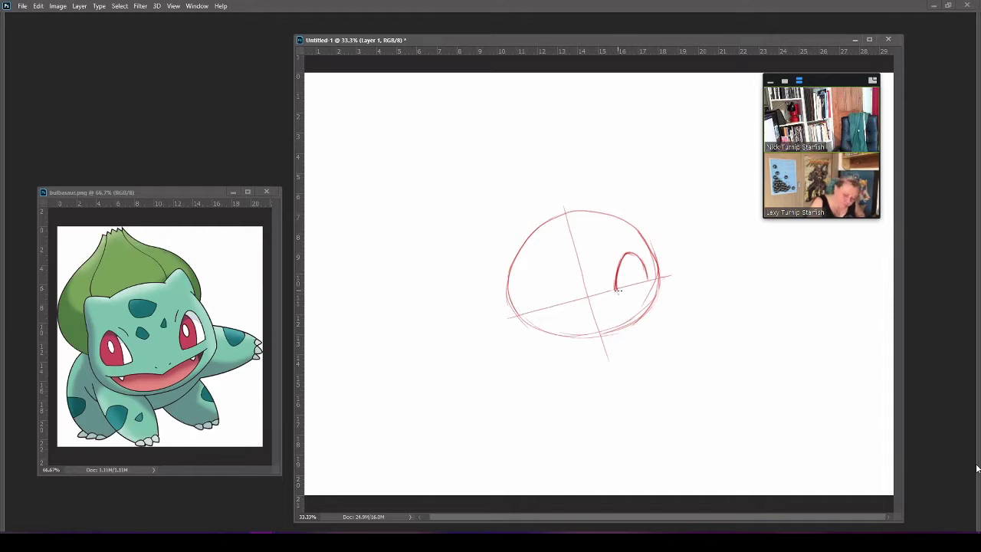
{"action": "left_click_drag", "start_coordinate": [618, 291], "coordinate": [647, 282]}
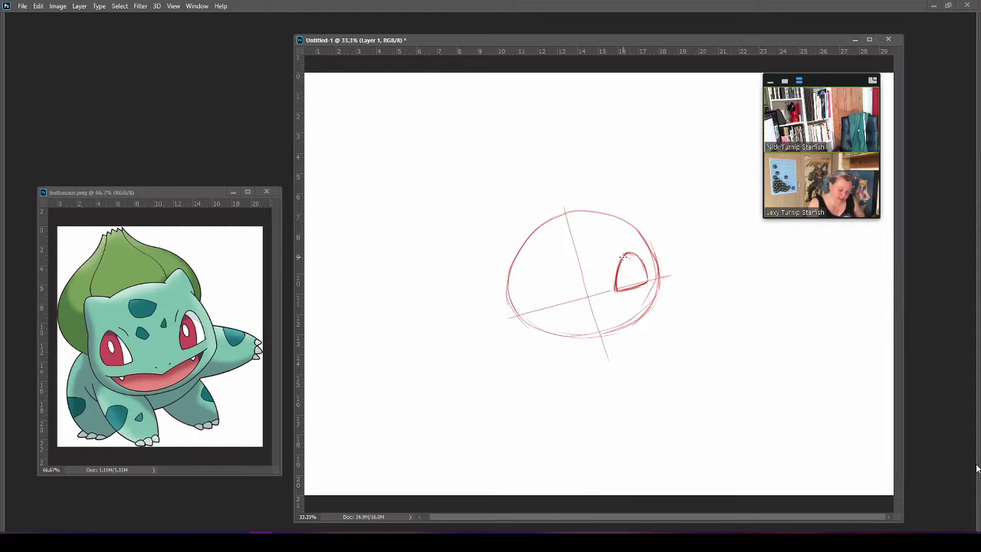
{"action": "left_click_drag", "start_coordinate": [623, 256], "coordinate": [629, 261]}
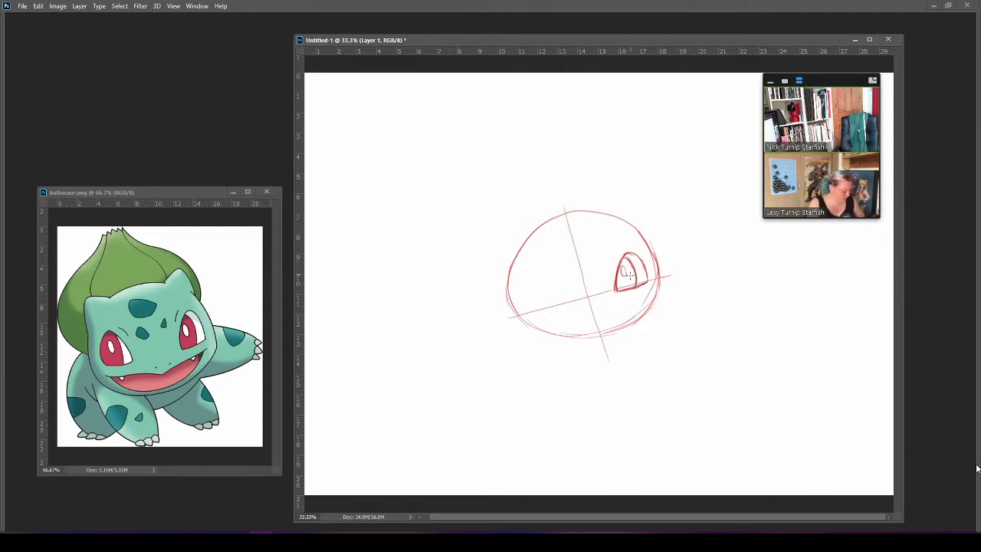
{"action": "left_click_drag", "start_coordinate": [622, 266], "coordinate": [621, 268]}
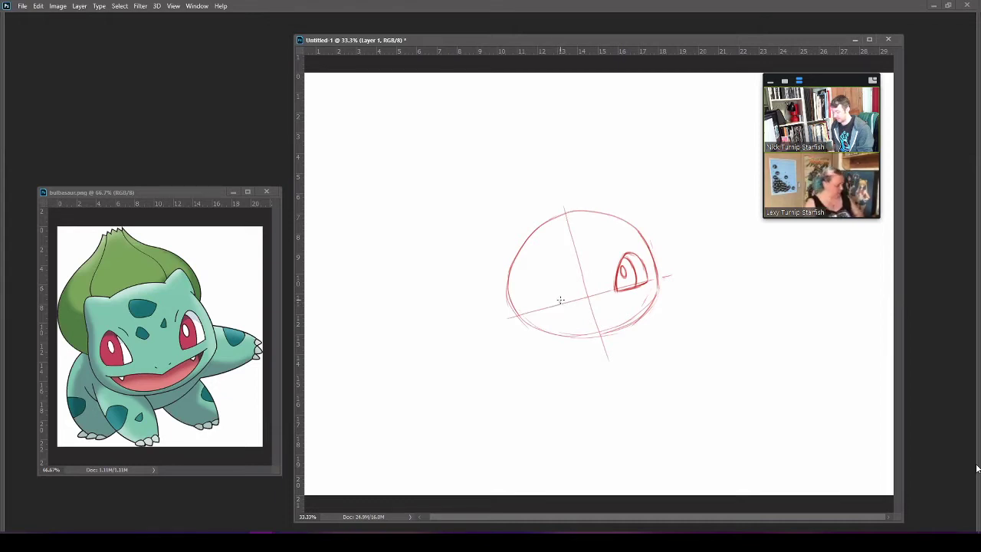
Sketch the matching eye on the left half of the face with its iris and pupil, and add a short brow crease above it.
{"action": "left_click_drag", "start_coordinate": [556, 289], "coordinate": [558, 304]}
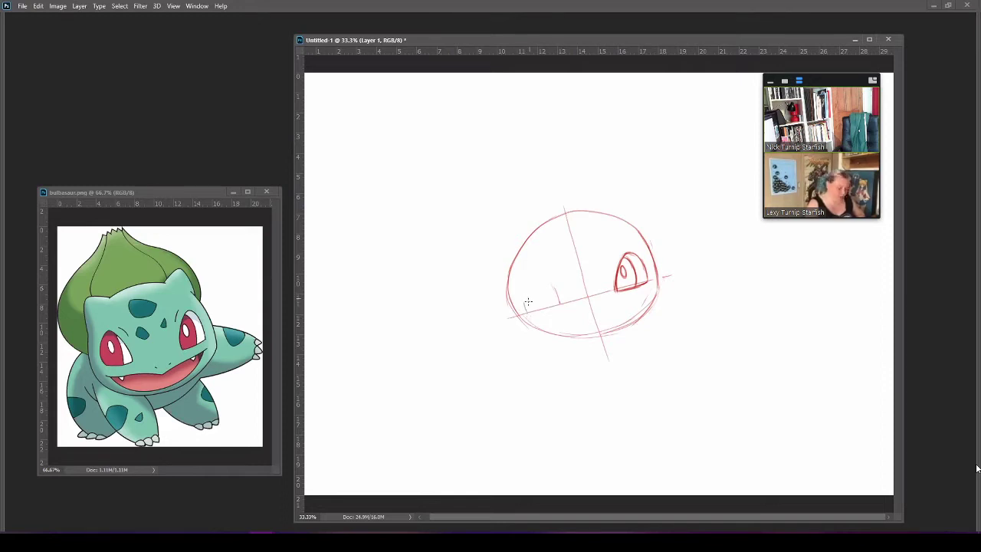
{"action": "left_click_drag", "start_coordinate": [524, 285], "coordinate": [526, 309]}
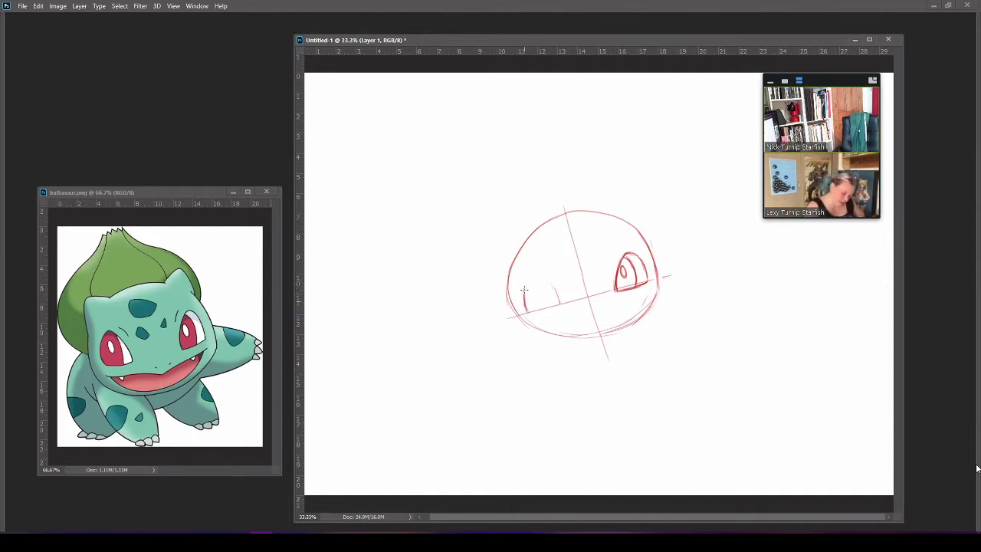
{"action": "mouse_move", "coordinate": [525, 289]}
{"action": "left_mouse_down"}
{"action": "mouse_move", "coordinate": [557, 295]}
{"action": "mouse_move", "coordinate": [545, 285]}
{"action": "mouse_move", "coordinate": [561, 303]}
{"action": "mouse_move", "coordinate": [523, 258]}
{"action": "mouse_move", "coordinate": [562, 299]}
{"action": "mouse_move", "coordinate": [528, 278]}
{"action": "mouse_move", "coordinate": [536, 268]}
{"action": "mouse_move", "coordinate": [523, 281]}
{"action": "mouse_move", "coordinate": [531, 313]}
{"action": "mouse_move", "coordinate": [559, 303]}
{"action": "mouse_move", "coordinate": [550, 309]}
{"action": "mouse_move", "coordinate": [530, 277]}
{"action": "mouse_move", "coordinate": [554, 292]}
{"action": "mouse_move", "coordinate": [536, 279]}
{"action": "mouse_move", "coordinate": [549, 299]}
{"action": "left_mouse_up"}
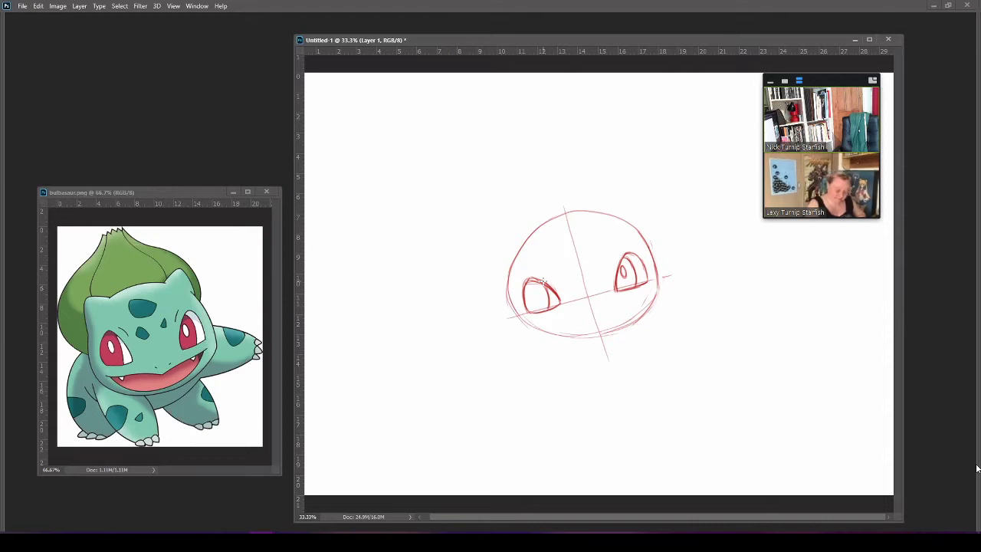
{"action": "left_click_drag", "start_coordinate": [543, 282], "coordinate": [547, 287]}
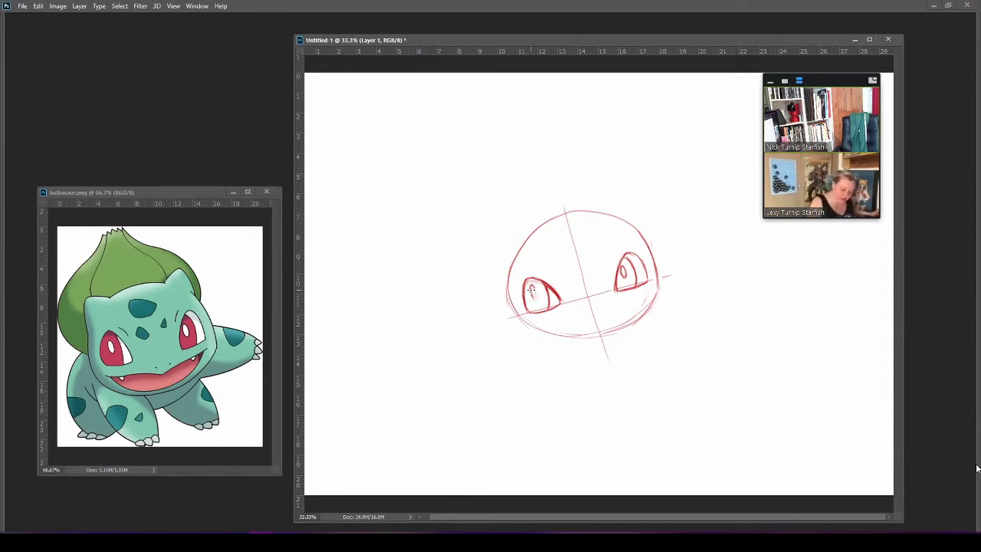
{"action": "left_click_drag", "start_coordinate": [531, 289], "coordinate": [536, 297]}
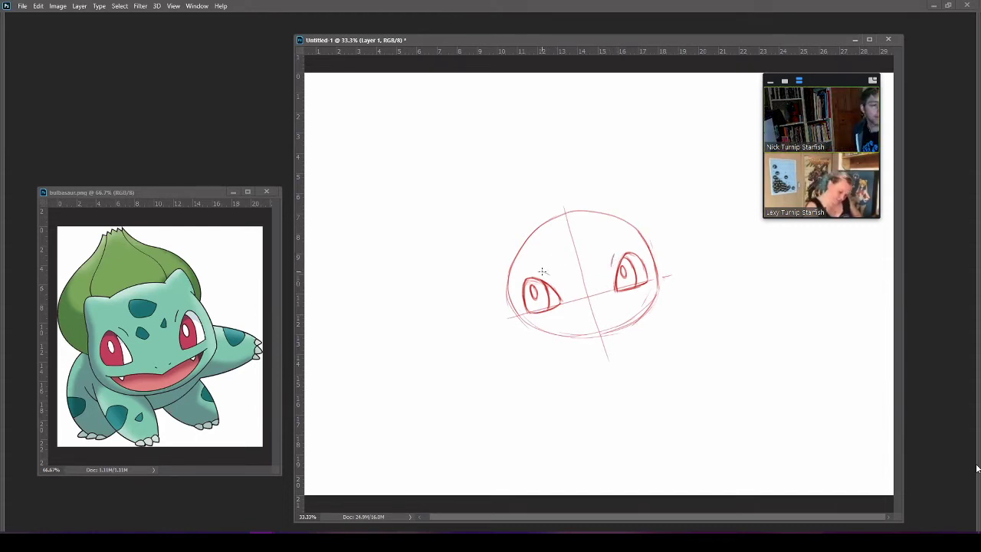
{"action": "left_click_drag", "start_coordinate": [542, 272], "coordinate": [555, 281]}
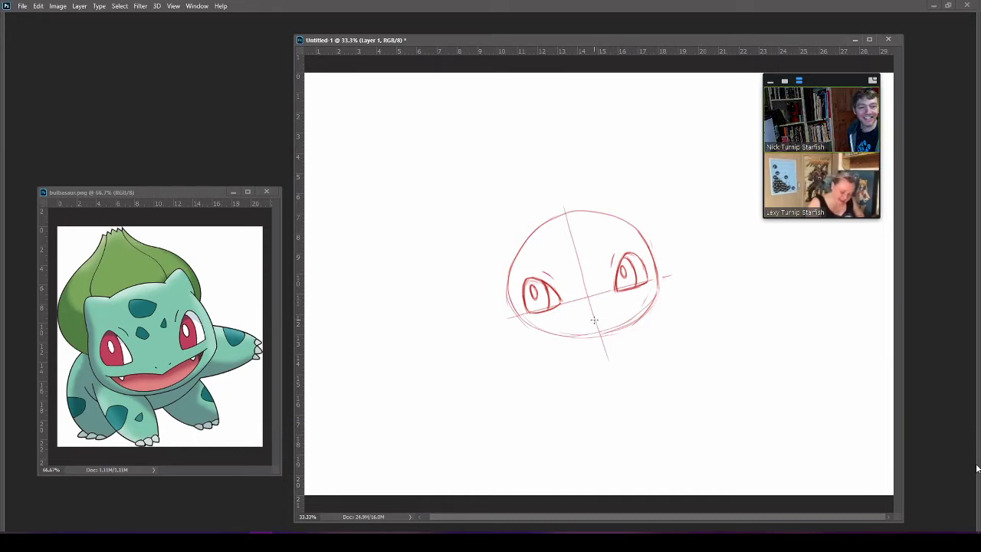
Sketch the open smiling mouth with a wavy upper lip and curved lower edge, erasing the old circle line beneath the lip.
{"action": "left_click_drag", "start_coordinate": [594, 320], "coordinate": [605, 311]}
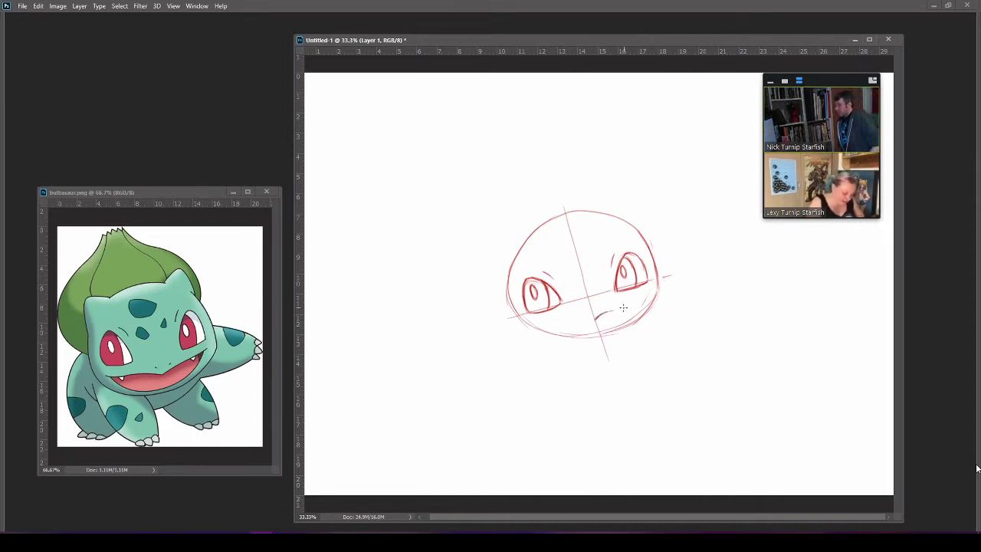
{"action": "left_click_drag", "start_coordinate": [608, 310], "coordinate": [642, 295]}
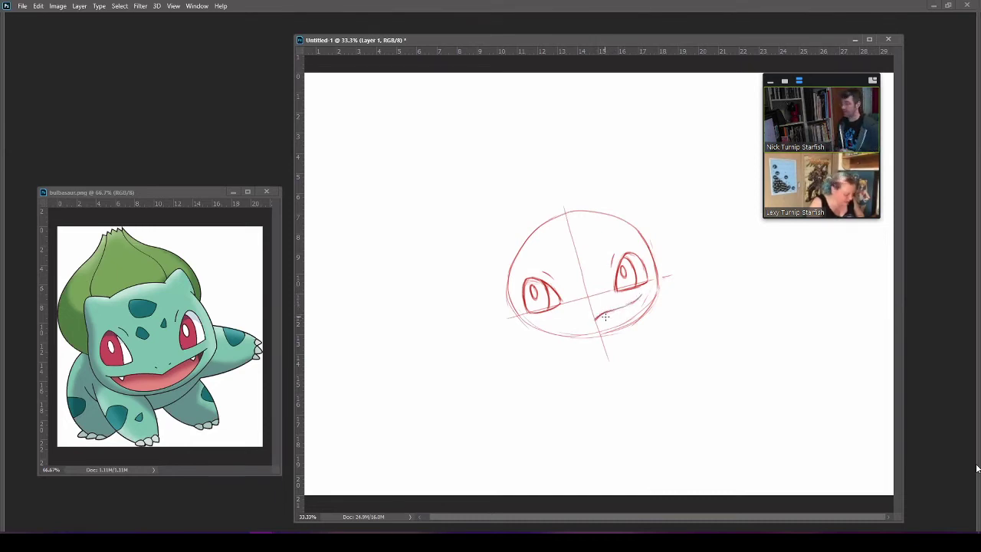
{"action": "mouse_move", "coordinate": [644, 295]}
{"action": "left_mouse_down"}
{"action": "mouse_move", "coordinate": [617, 313]}
{"action": "mouse_move", "coordinate": [641, 297]}
{"action": "left_mouse_up"}
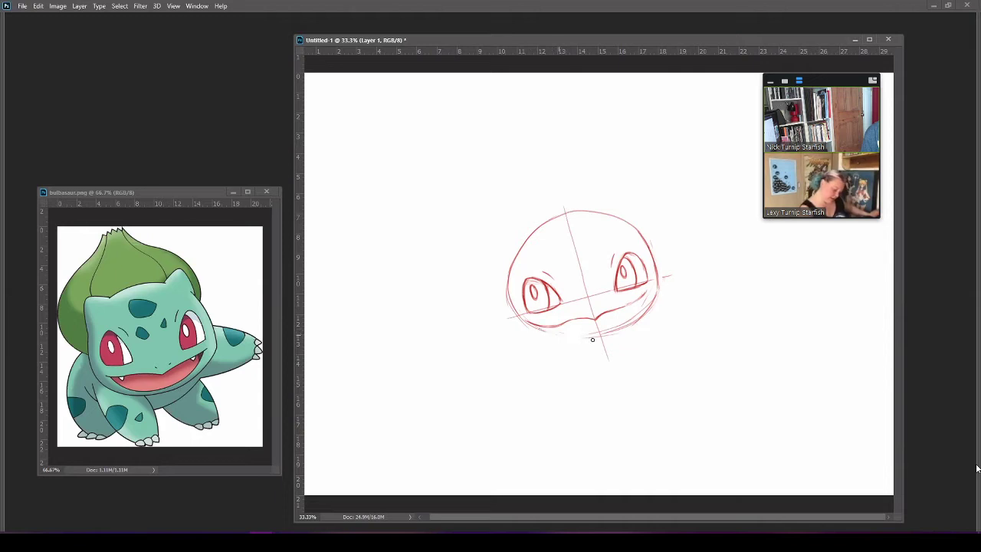
{"action": "left_click_drag", "start_coordinate": [574, 333], "coordinate": [616, 331]}
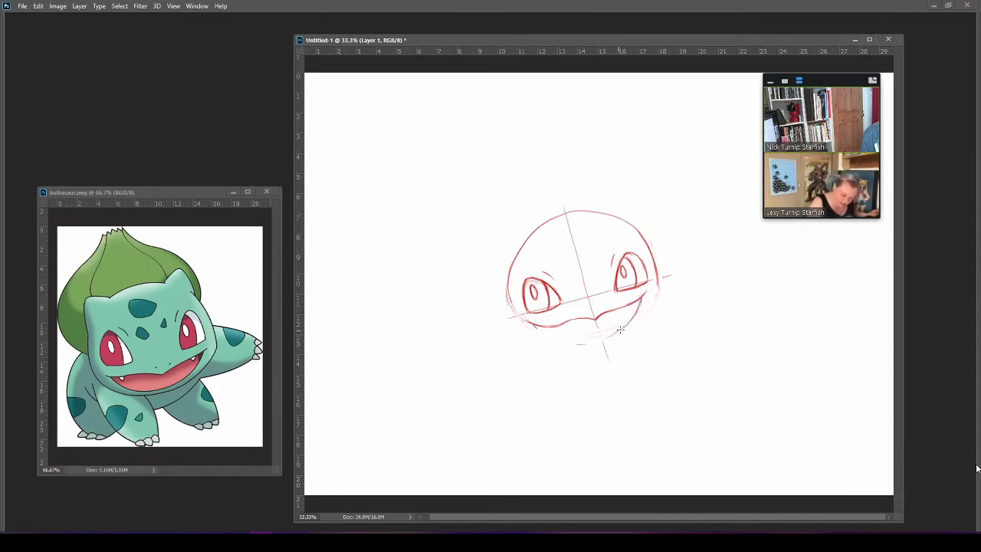
{"action": "mouse_move", "coordinate": [620, 330]}
{"action": "left_mouse_down"}
{"action": "mouse_move", "coordinate": [584, 346]}
{"action": "mouse_move", "coordinate": [532, 323]}
{"action": "mouse_move", "coordinate": [569, 345]}
{"action": "mouse_move", "coordinate": [548, 338]}
{"action": "mouse_move", "coordinate": [601, 342]}
{"action": "left_mouse_up"}
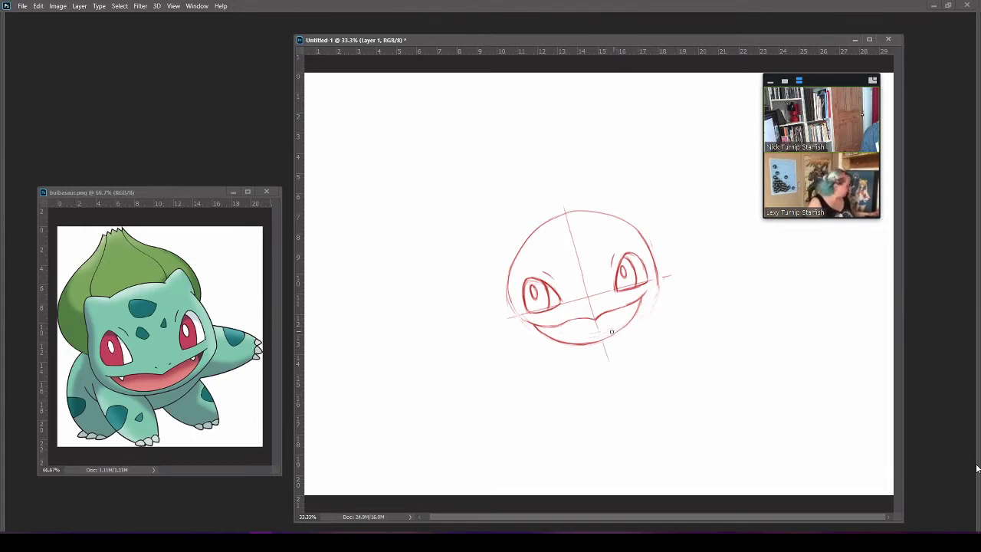
{"action": "left_click_drag", "start_coordinate": [544, 328], "coordinate": [617, 320]}
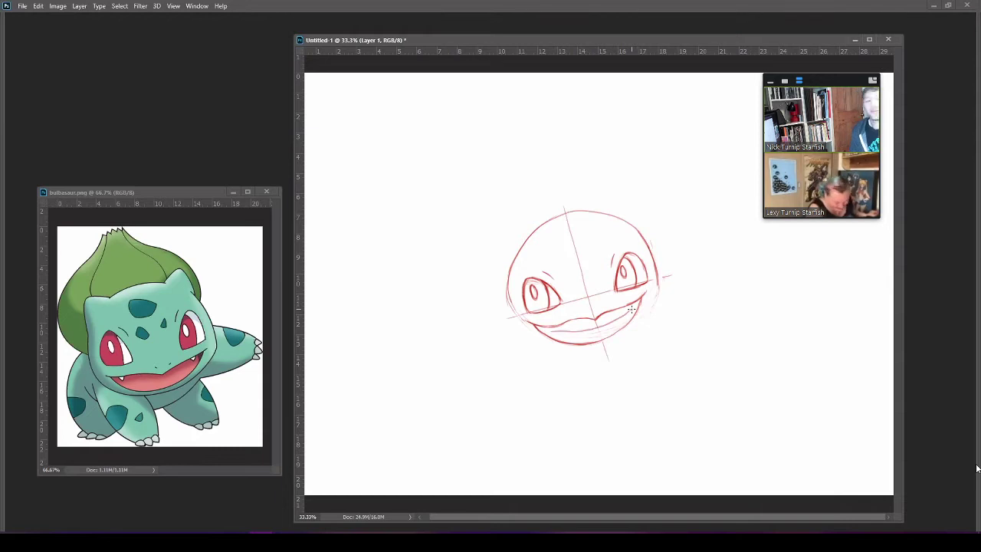
{"action": "key", "text": "ctrl+z"}
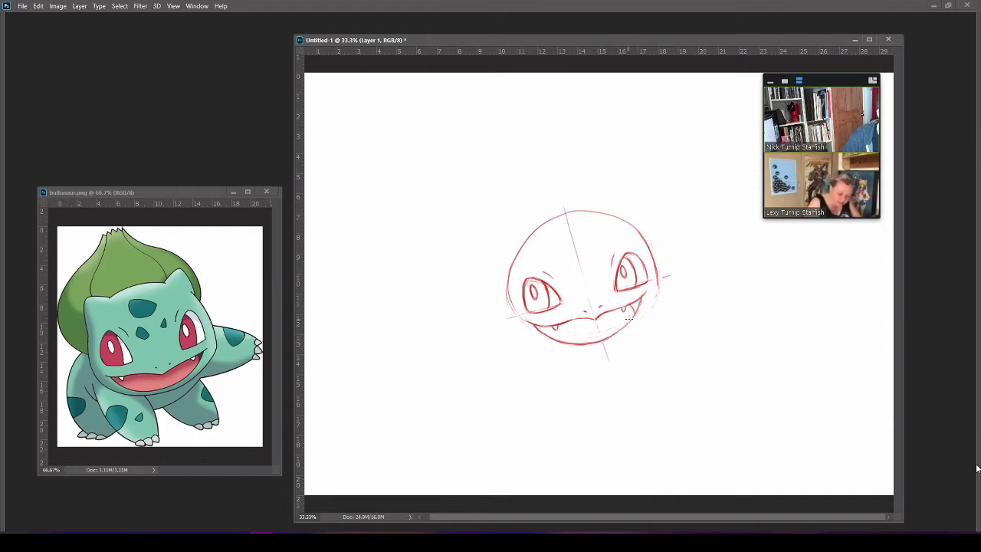
Draw the outer cheek and jaw contour around the mouth, from beside the right-hand eye down and across under the chin.
{"action": "mouse_move", "coordinate": [598, 351]}
{"action": "left_mouse_down"}
{"action": "mouse_move", "coordinate": [662, 301]}
{"action": "mouse_move", "coordinate": [647, 321]}
{"action": "mouse_move", "coordinate": [664, 287]}
{"action": "left_mouse_up"}
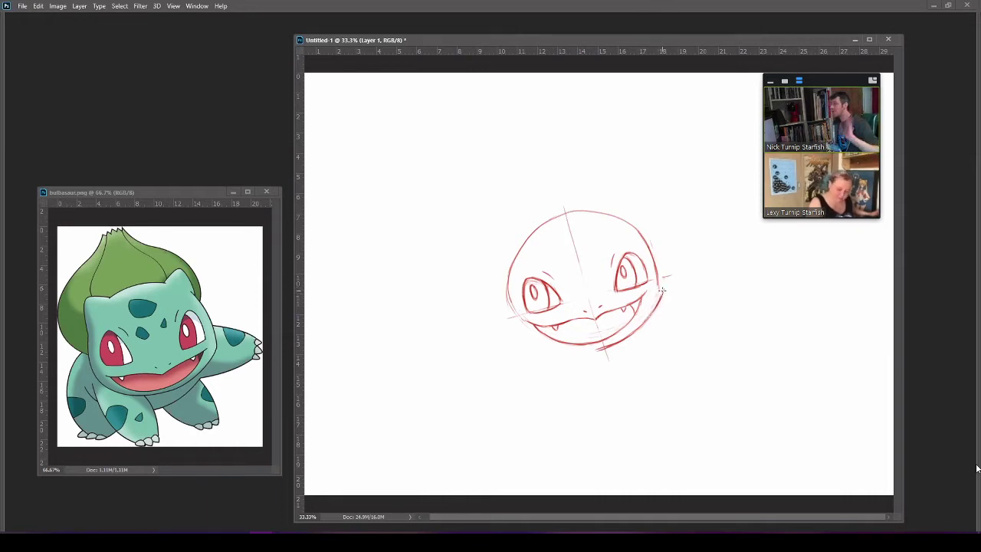
{"action": "left_click_drag", "start_coordinate": [661, 290], "coordinate": [655, 307]}
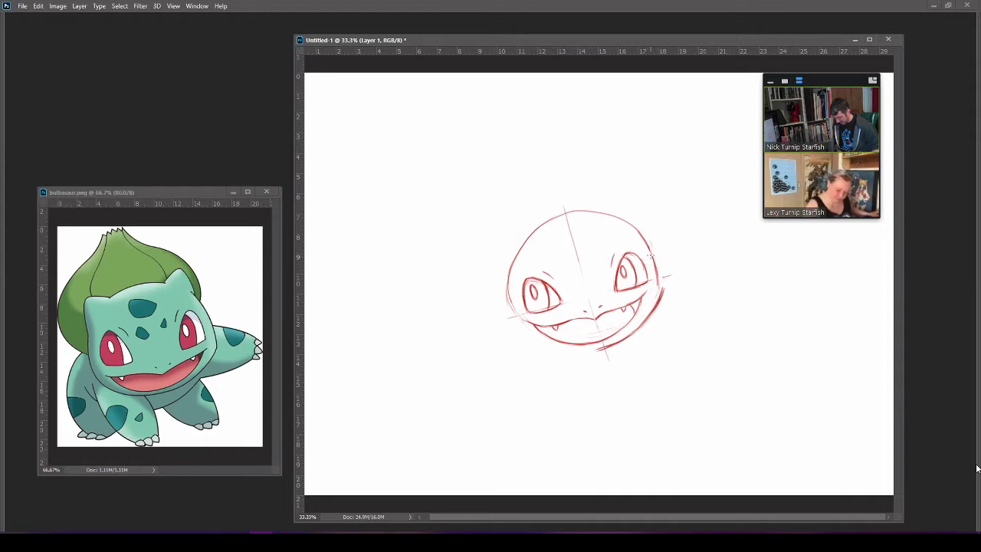
{"action": "mouse_move", "coordinate": [649, 246]}
{"action": "left_mouse_down"}
{"action": "mouse_move", "coordinate": [661, 288]}
{"action": "mouse_move", "coordinate": [655, 259]}
{"action": "mouse_move", "coordinate": [657, 295]}
{"action": "left_mouse_up"}
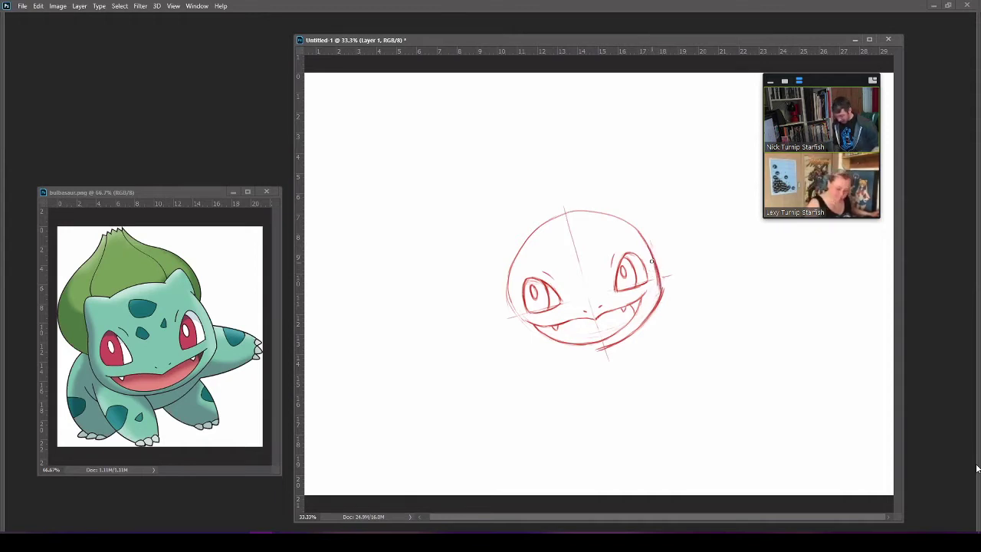
{"action": "left_click_drag", "start_coordinate": [651, 261], "coordinate": [664, 288]}
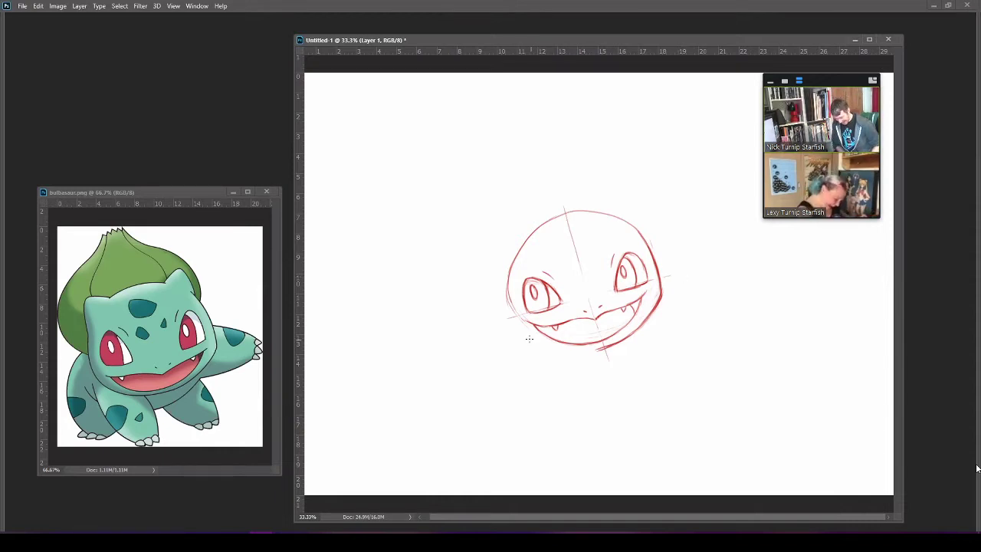
{"action": "mouse_move", "coordinate": [524, 335]}
{"action": "left_mouse_down"}
{"action": "mouse_move", "coordinate": [596, 350]}
{"action": "mouse_move", "coordinate": [552, 351]}
{"action": "mouse_move", "coordinate": [601, 348]}
{"action": "mouse_move", "coordinate": [562, 353]}
{"action": "mouse_move", "coordinate": [616, 347]}
{"action": "left_mouse_up"}
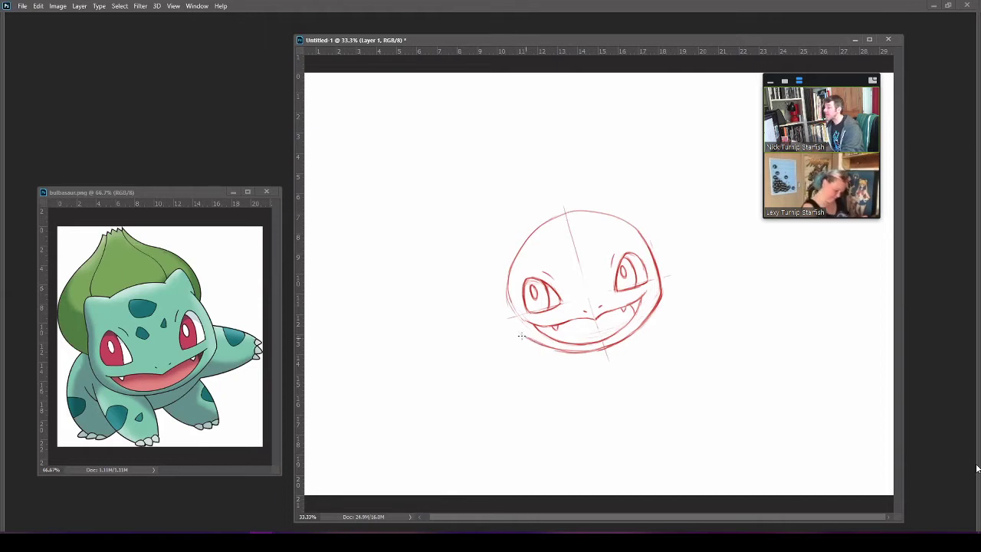
Continue the jaw contour from under the chin up around the left cheek beside the eye.
{"action": "left_click_drag", "start_coordinate": [522, 335], "coordinate": [585, 355]}
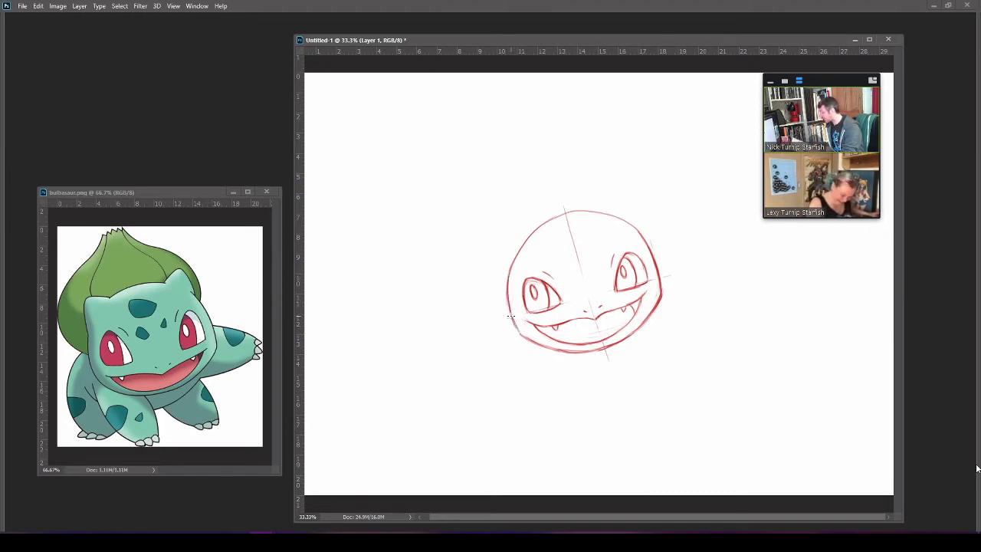
{"action": "left_click_drag", "start_coordinate": [510, 316], "coordinate": [526, 338]}
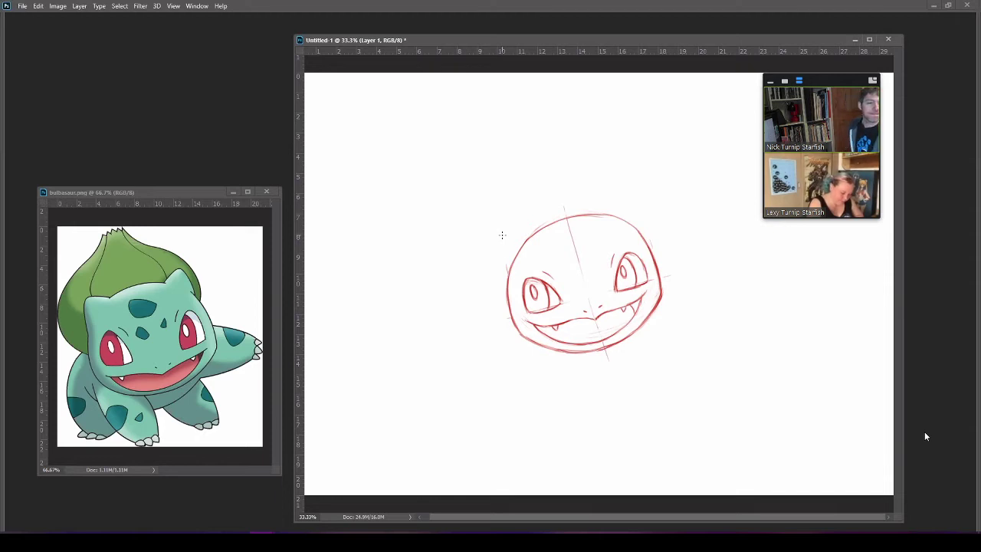
Sketch the two ears on top of the head, a squared one on the left and a pointed one on the right.
{"action": "left_click_drag", "start_coordinate": [502, 234], "coordinate": [506, 263]}
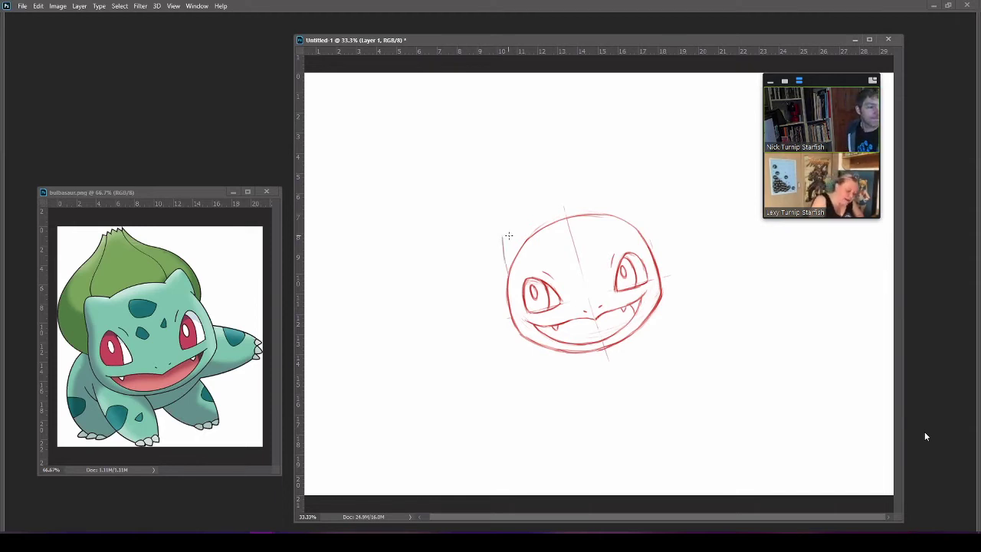
{"action": "mouse_move", "coordinate": [502, 234]}
{"action": "left_mouse_down"}
{"action": "mouse_move", "coordinate": [546, 229]}
{"action": "mouse_move", "coordinate": [506, 271]}
{"action": "left_mouse_up"}
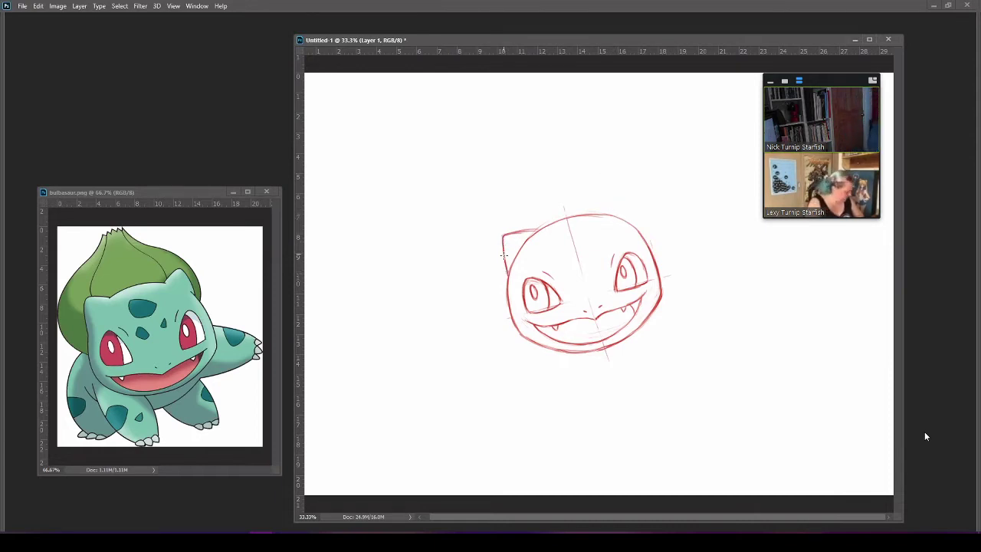
{"action": "mouse_move", "coordinate": [503, 236]}
{"action": "left_mouse_down"}
{"action": "mouse_move", "coordinate": [504, 277]}
{"action": "mouse_move", "coordinate": [505, 285]}
{"action": "left_mouse_up"}
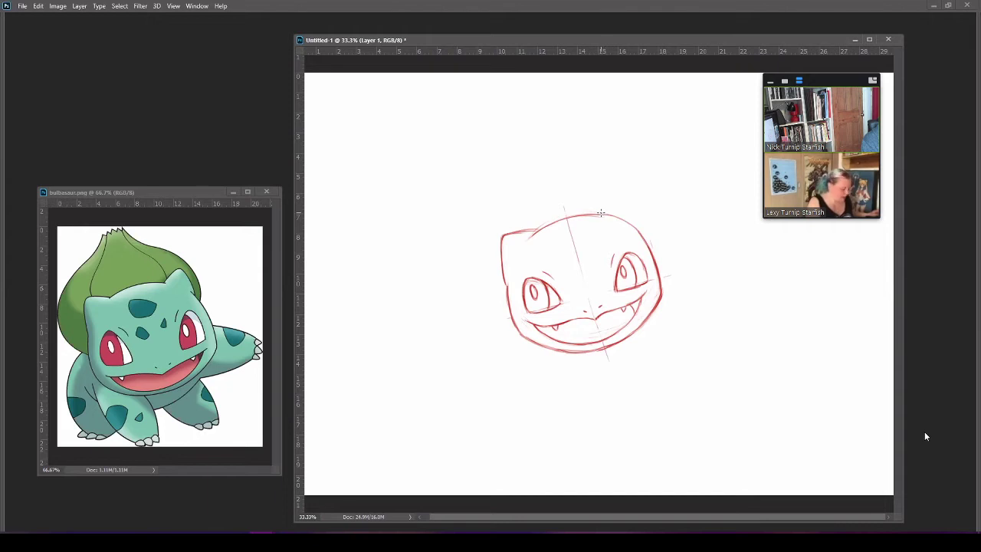
{"action": "left_click_drag", "start_coordinate": [602, 212], "coordinate": [621, 191]}
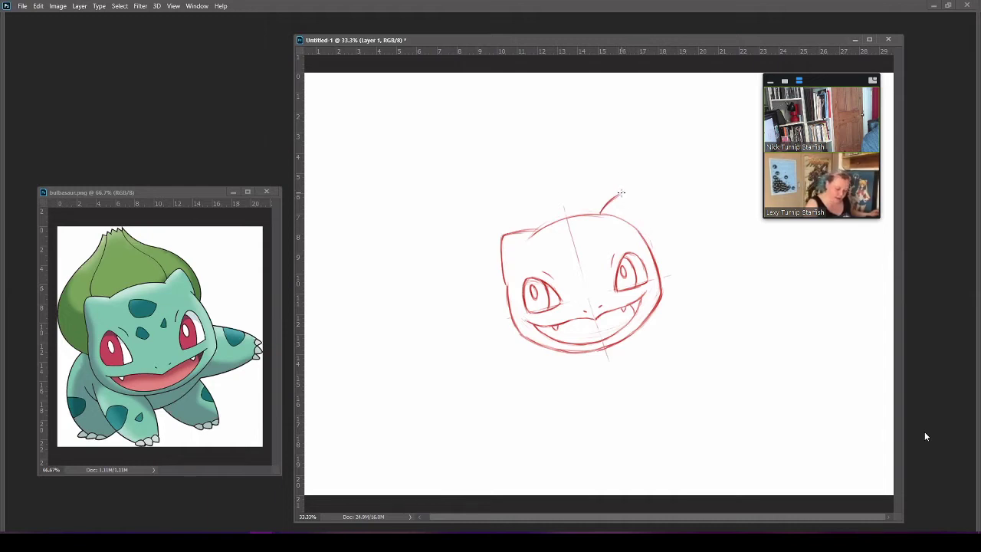
{"action": "left_click_drag", "start_coordinate": [627, 189], "coordinate": [641, 231]}
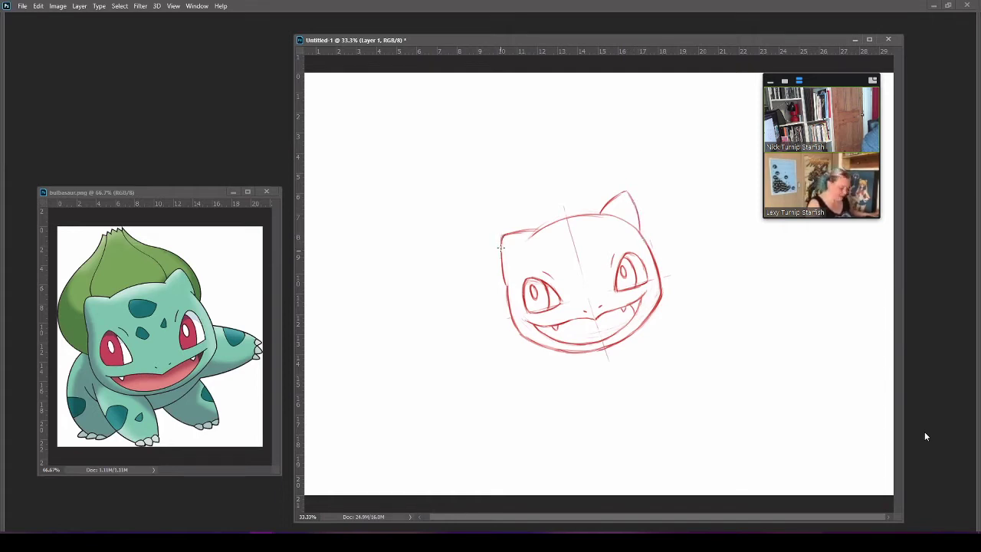
{"action": "left_click_drag", "start_coordinate": [500, 244], "coordinate": [503, 270]}
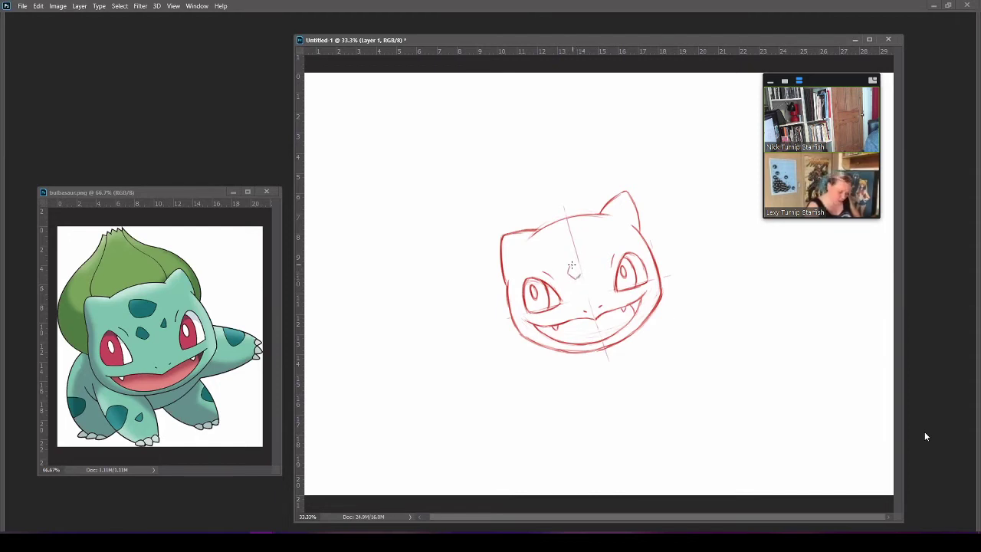
Draw the forehead markings: a small diamond-like spot between the eyes, a little triangle beside it and a larger rounded patch above.
{"action": "left_click_drag", "start_coordinate": [575, 264], "coordinate": [580, 268]}
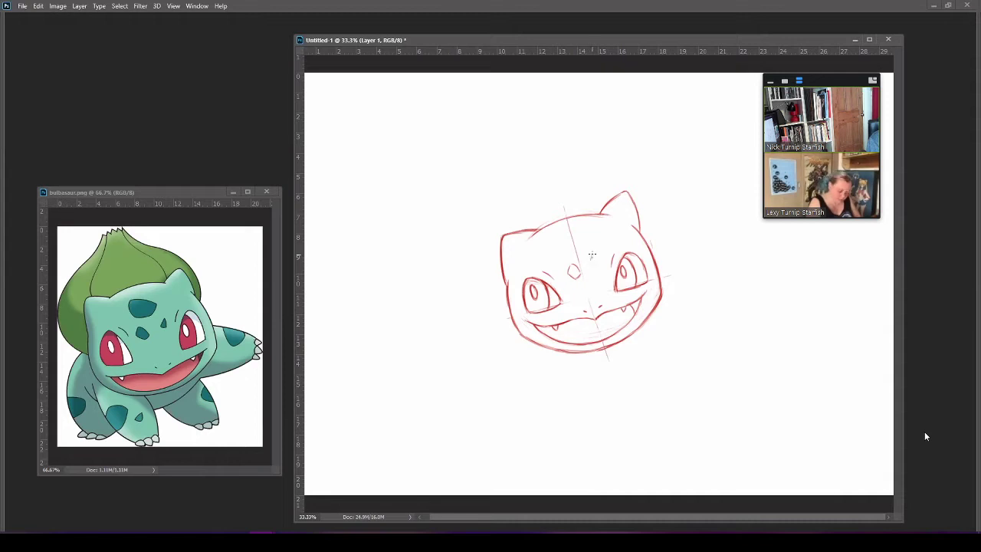
{"action": "left_click_drag", "start_coordinate": [593, 250], "coordinate": [598, 258]}
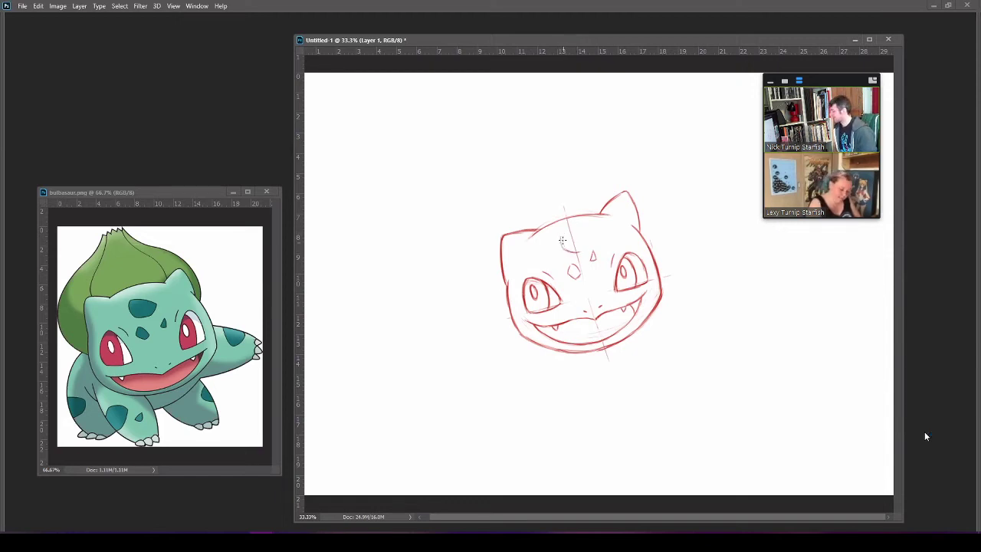
{"action": "mouse_move", "coordinate": [561, 233]}
{"action": "left_mouse_down"}
{"action": "mouse_move", "coordinate": [564, 247]}
{"action": "mouse_move", "coordinate": [571, 234]}
{"action": "mouse_move", "coordinate": [573, 242]}
{"action": "left_mouse_up"}
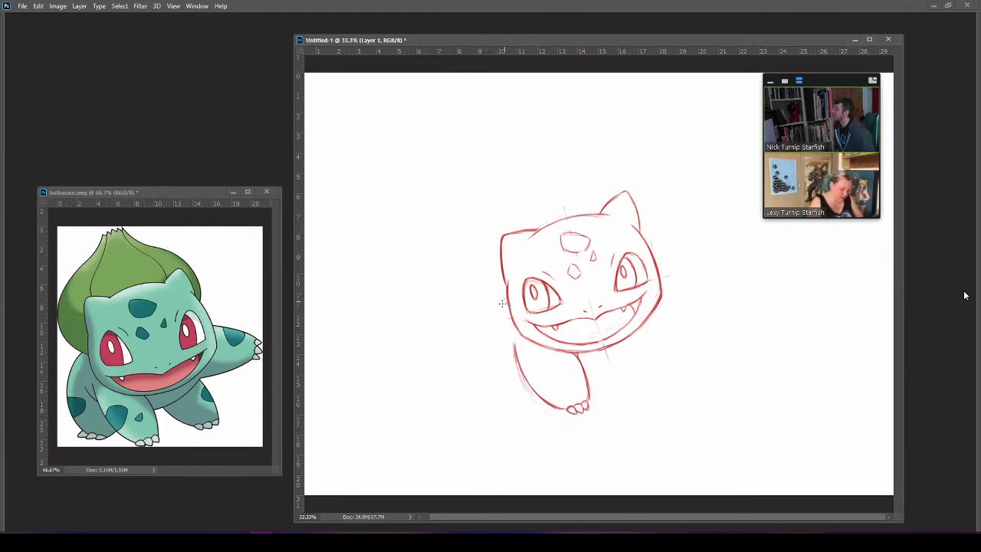
Sketch the leg behind the left front leg as a rounded curve from the cheek down to the foot.
{"action": "mouse_move", "coordinate": [502, 304]}
{"action": "left_mouse_down"}
{"action": "mouse_move", "coordinate": [485, 319]}
{"action": "mouse_move", "coordinate": [488, 310]}
{"action": "mouse_move", "coordinate": [483, 391]}
{"action": "left_mouse_up"}
{"action": "left_click_drag", "start_coordinate": [506, 300], "coordinate": [479, 377]}
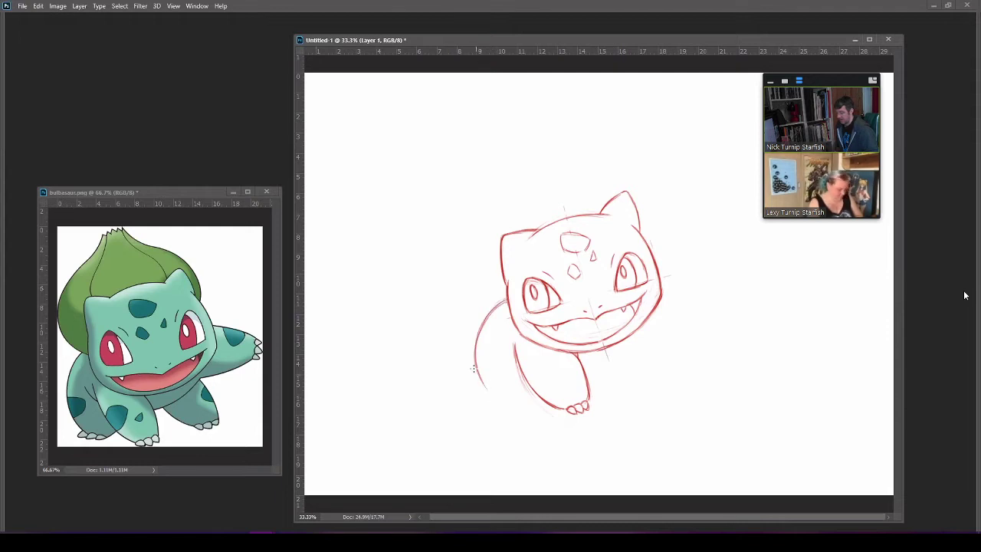
{"action": "mouse_move", "coordinate": [477, 335]}
{"action": "left_mouse_down"}
{"action": "mouse_move", "coordinate": [476, 367]}
{"action": "mouse_move", "coordinate": [512, 408]}
{"action": "mouse_move", "coordinate": [477, 360]}
{"action": "mouse_move", "coordinate": [492, 395]}
{"action": "mouse_move", "coordinate": [477, 372]}
{"action": "mouse_move", "coordinate": [501, 389]}
{"action": "mouse_move", "coordinate": [478, 380]}
{"action": "mouse_move", "coordinate": [503, 395]}
{"action": "mouse_move", "coordinate": [476, 364]}
{"action": "mouse_move", "coordinate": [486, 387]}
{"action": "mouse_move", "coordinate": [513, 400]}
{"action": "left_mouse_up"}
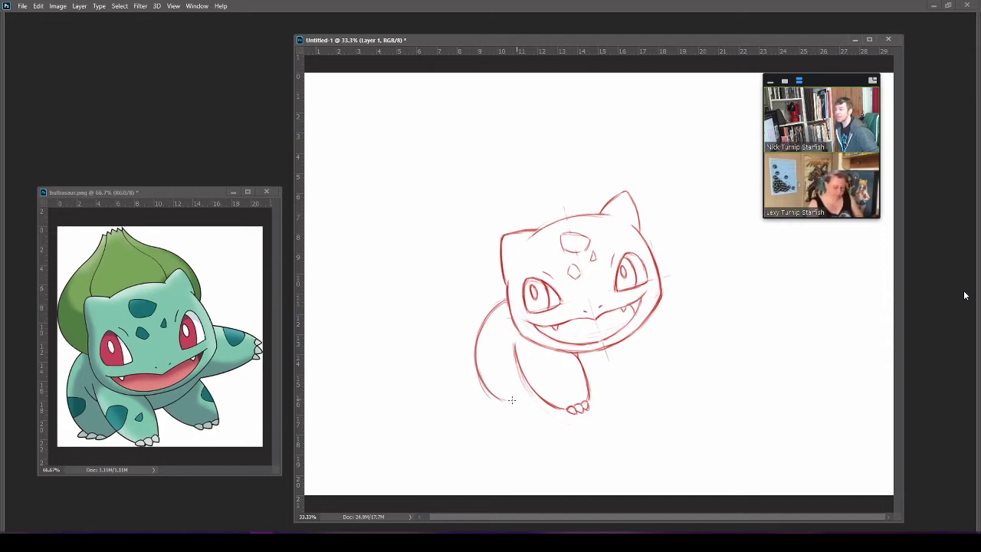
{"action": "mouse_move", "coordinate": [507, 400]}
{"action": "left_mouse_down"}
{"action": "mouse_move", "coordinate": [535, 391]}
{"action": "mouse_move", "coordinate": [518, 399]}
{"action": "left_mouse_up"}
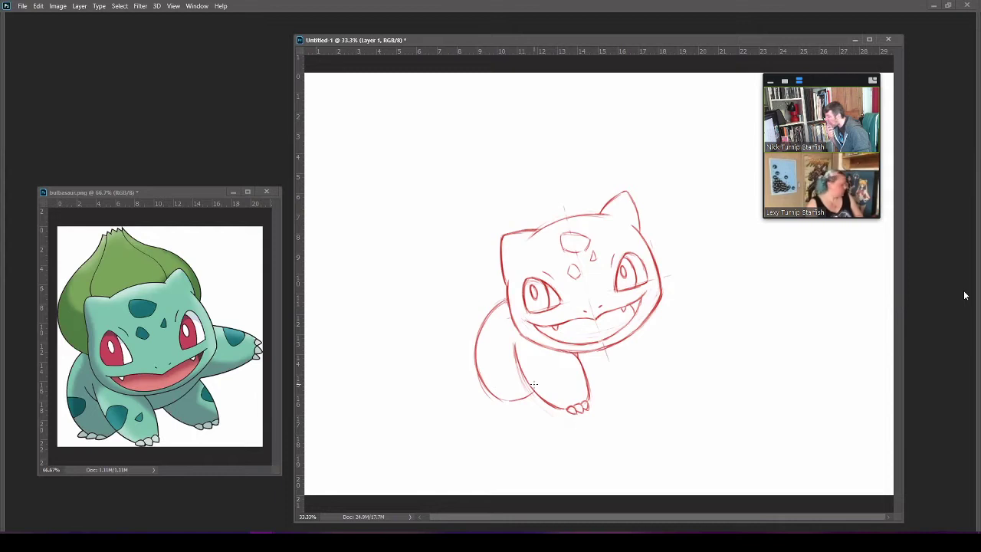
Redraw the outer contour of the leg behind the front leg slightly wider and erase the old inner line.
{"action": "left_click_drag", "start_coordinate": [504, 300], "coordinate": [476, 339]}
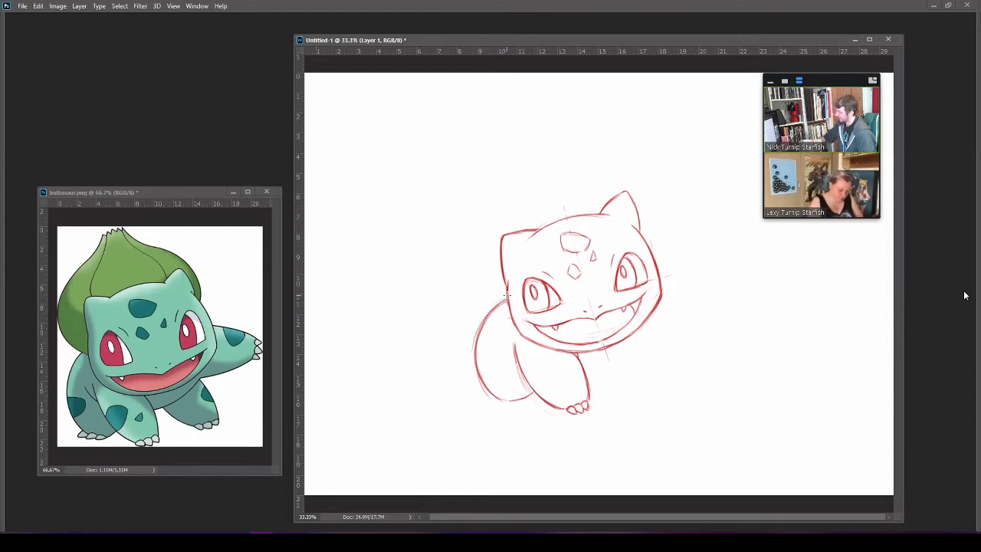
{"action": "mouse_move", "coordinate": [503, 296]}
{"action": "left_mouse_down"}
{"action": "mouse_move", "coordinate": [473, 329]}
{"action": "mouse_move", "coordinate": [491, 307]}
{"action": "mouse_move", "coordinate": [472, 368]}
{"action": "left_mouse_up"}
{"action": "left_click_drag", "start_coordinate": [483, 320], "coordinate": [474, 383]}
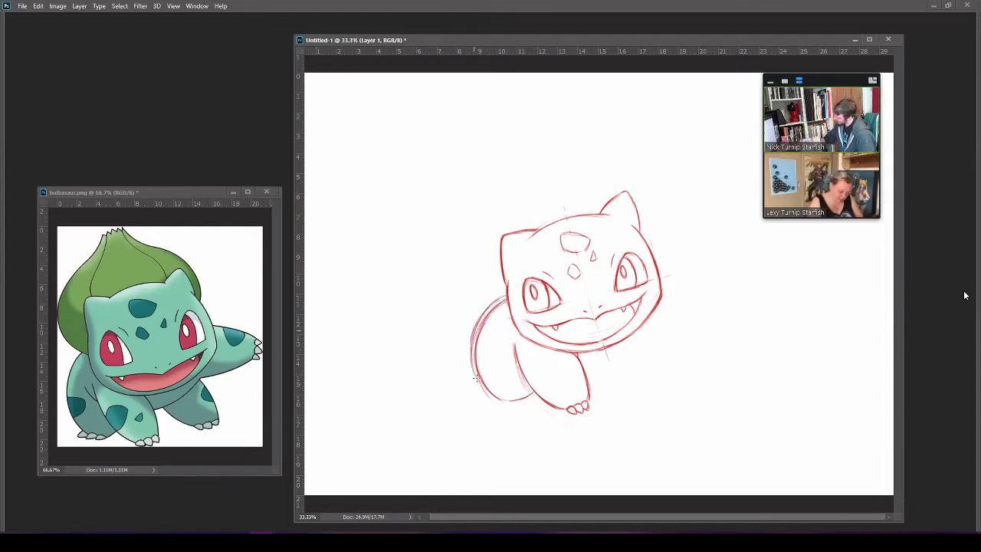
{"action": "mouse_move", "coordinate": [477, 349]}
{"action": "left_mouse_down"}
{"action": "mouse_move", "coordinate": [478, 382]}
{"action": "mouse_move", "coordinate": [497, 387]}
{"action": "mouse_move", "coordinate": [471, 365]}
{"action": "mouse_move", "coordinate": [517, 397]}
{"action": "left_mouse_up"}
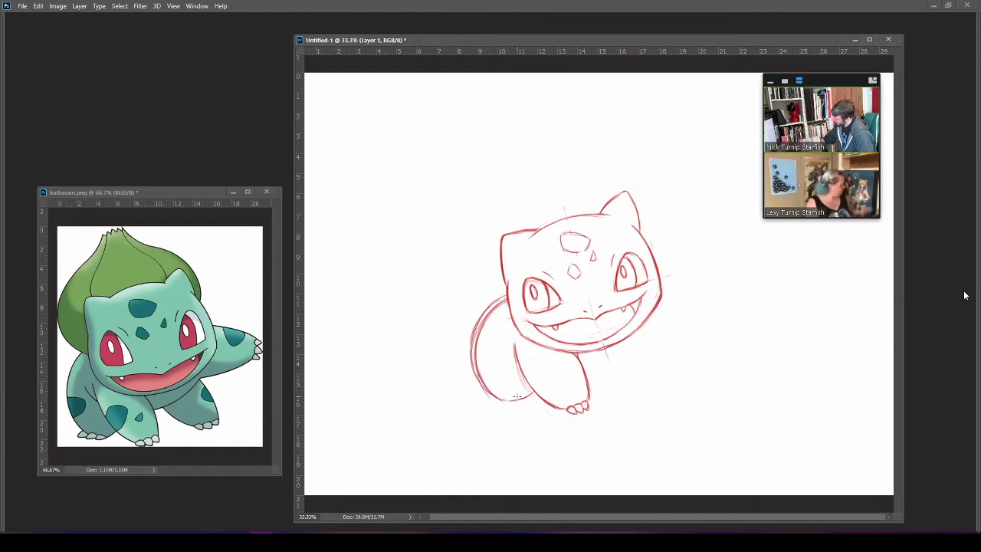
{"action": "mouse_move", "coordinate": [503, 300]}
{"action": "left_mouse_down"}
{"action": "mouse_move", "coordinate": [474, 364]}
{"action": "mouse_move", "coordinate": [491, 390]}
{"action": "left_mouse_up"}
{"action": "left_click_drag", "start_coordinate": [503, 305], "coordinate": [475, 358]}
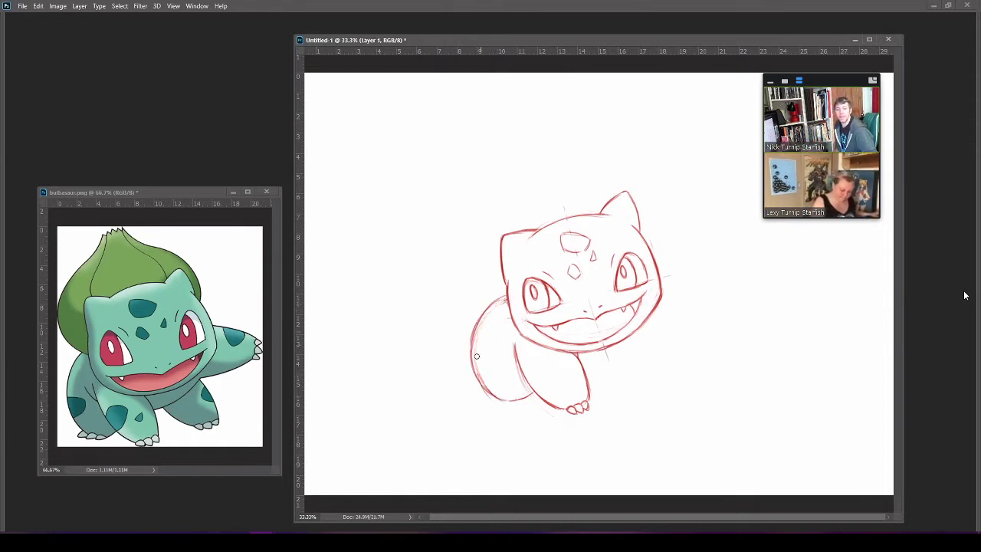
{"action": "key", "text": "ctrl+z"}
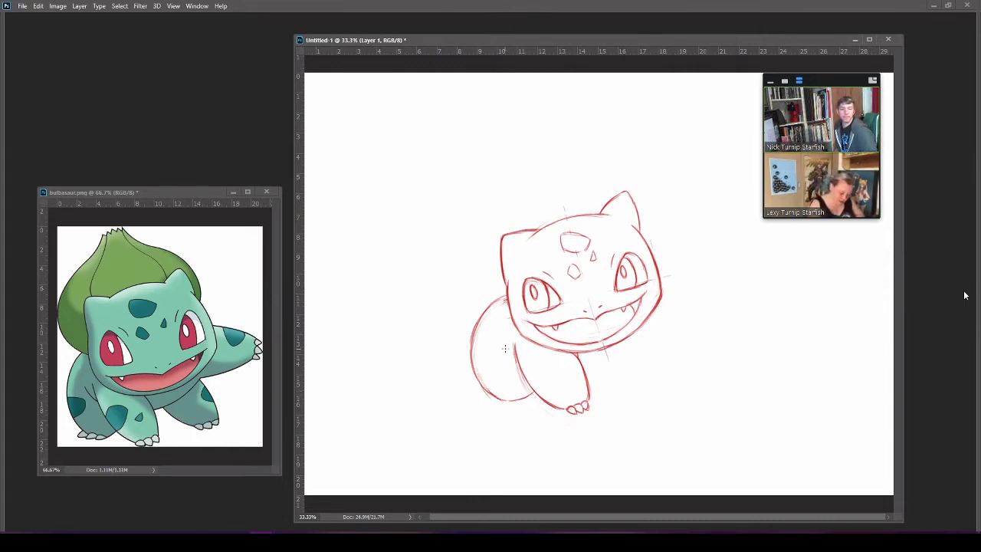
Add a short crease where the front leg meets the body and finish the claws on the foot behind it.
{"action": "left_click_drag", "start_coordinate": [503, 343], "coordinate": [515, 366]}
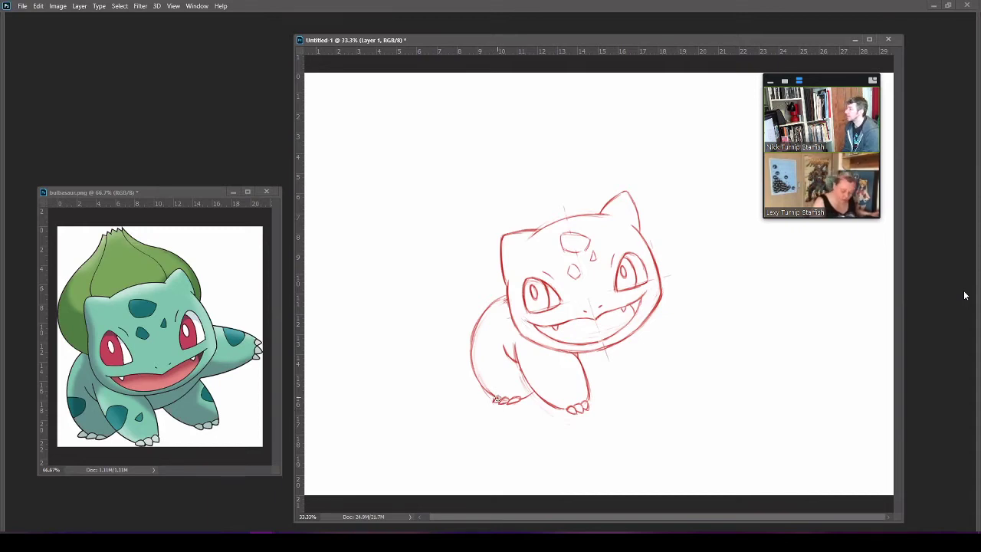
{"action": "left_click_drag", "start_coordinate": [497, 399], "coordinate": [503, 402]}
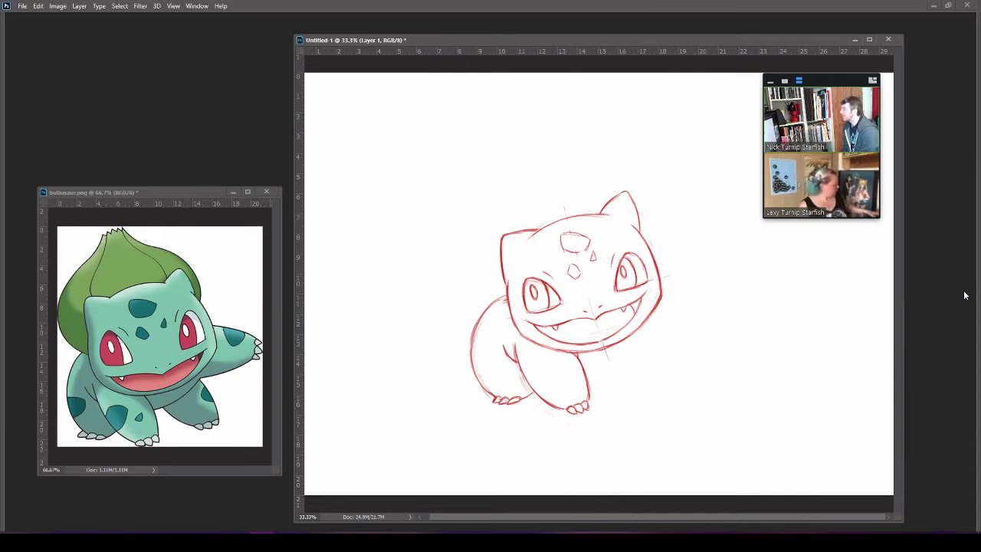
Draw the curved chest line beneath the chin, from the front leg up to below the right cheek.
{"action": "key", "text": "ctrl+plus"}
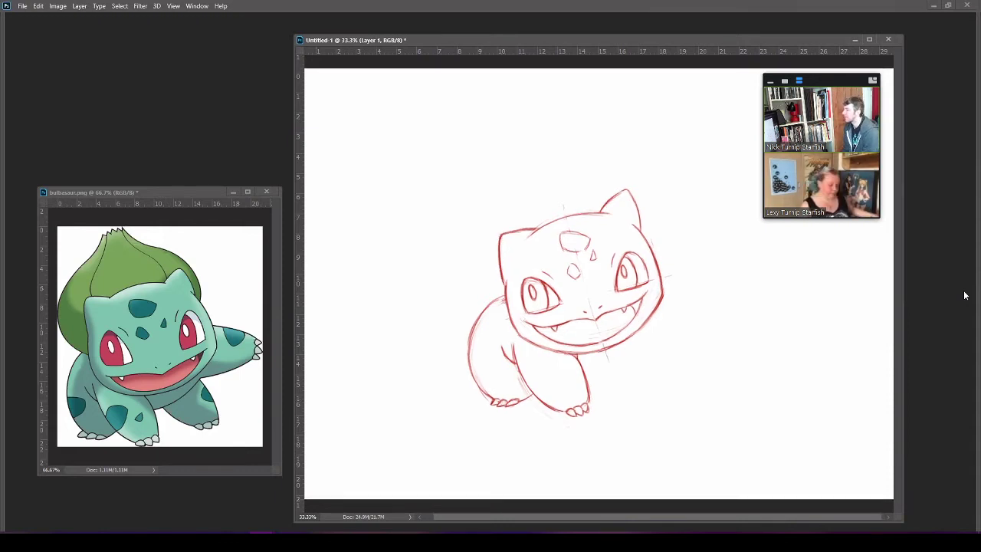
{"action": "left_click_drag", "start_coordinate": [646, 399], "coordinate": [654, 316]}
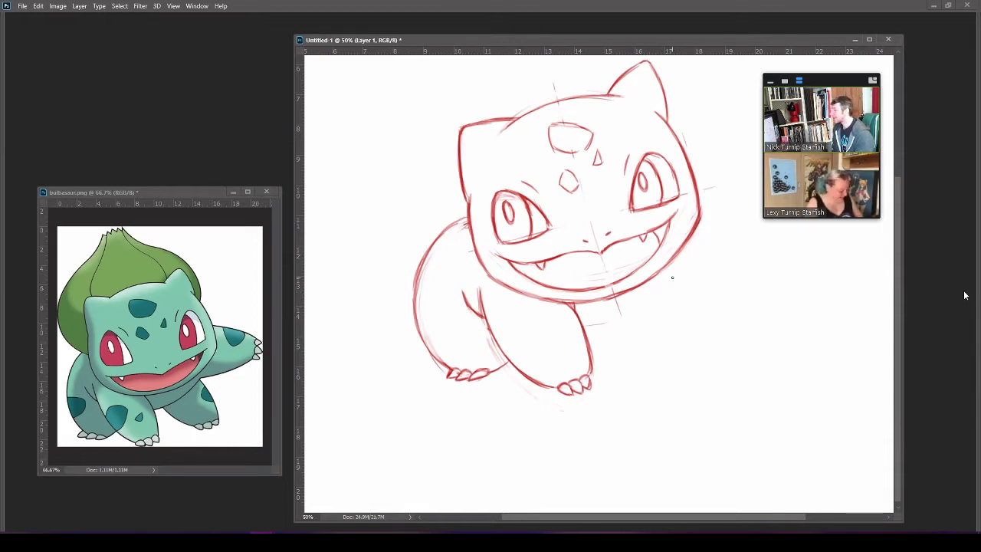
{"action": "left_click_drag", "start_coordinate": [672, 282], "coordinate": [659, 296]}
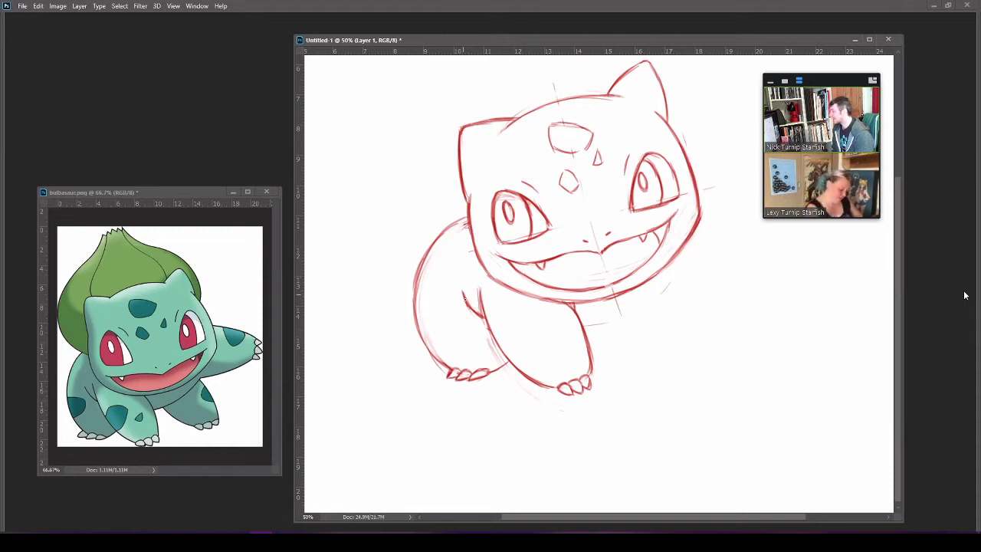
{"action": "mouse_move", "coordinate": [580, 327]}
{"action": "left_mouse_down"}
{"action": "mouse_move", "coordinate": [629, 315]}
{"action": "mouse_move", "coordinate": [667, 283]}
{"action": "left_mouse_up"}
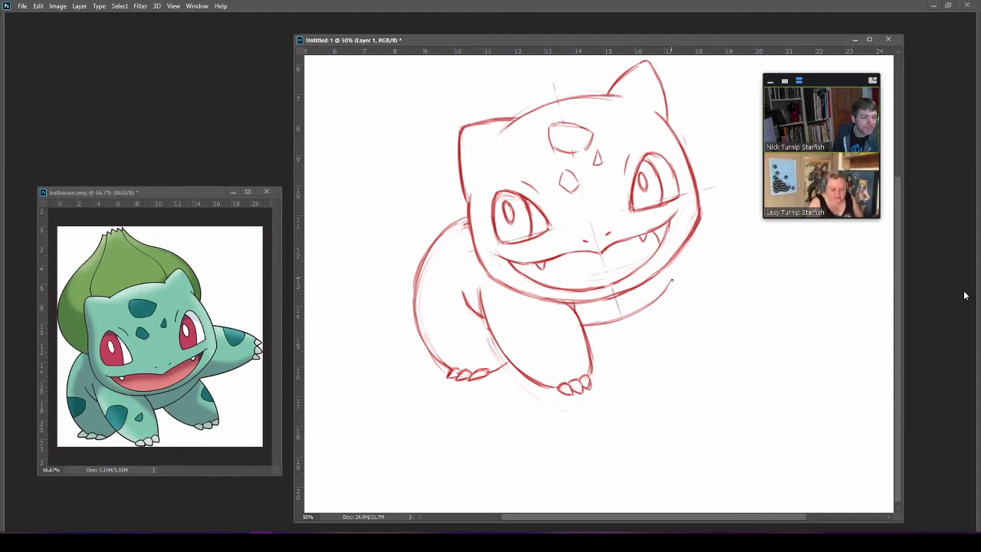
{"action": "left_click_drag", "start_coordinate": [674, 276], "coordinate": [631, 317]}
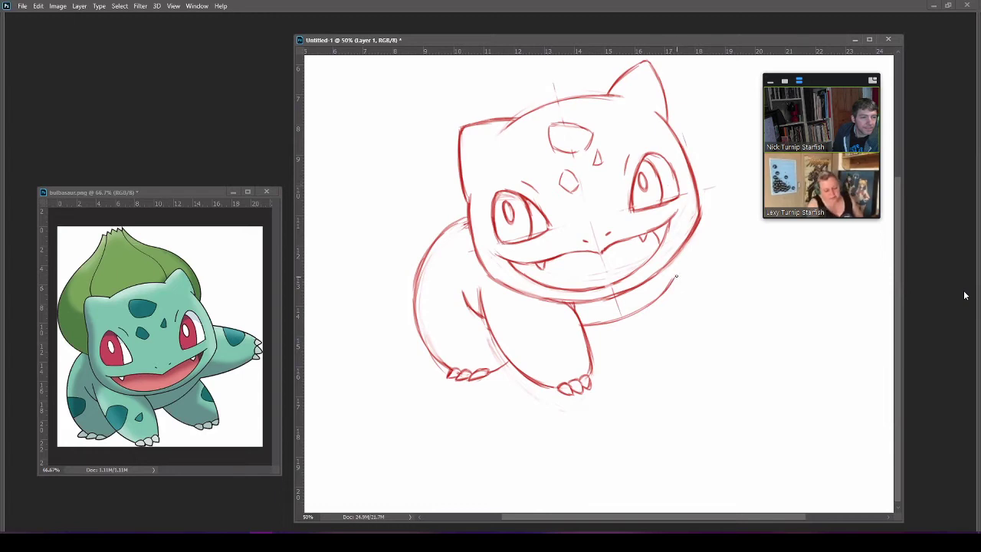
{"action": "mouse_move", "coordinate": [674, 271]}
{"action": "left_mouse_down"}
{"action": "mouse_move", "coordinate": [657, 292]}
{"action": "mouse_move", "coordinate": [674, 270]}
{"action": "mouse_move", "coordinate": [593, 324]}
{"action": "mouse_move", "coordinate": [633, 309]}
{"action": "mouse_move", "coordinate": [598, 322]}
{"action": "mouse_move", "coordinate": [653, 294]}
{"action": "mouse_move", "coordinate": [617, 315]}
{"action": "mouse_move", "coordinate": [674, 269]}
{"action": "mouse_move", "coordinate": [645, 311]}
{"action": "mouse_move", "coordinate": [681, 273]}
{"action": "mouse_move", "coordinate": [607, 327]}
{"action": "mouse_move", "coordinate": [649, 301]}
{"action": "left_mouse_up"}
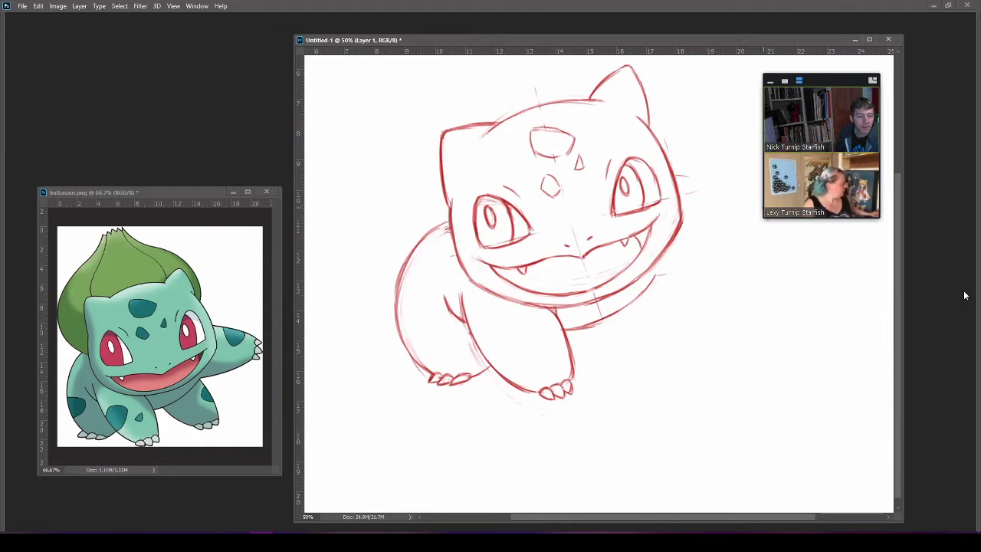
Outline the raised front leg extending right from the cheek, with arched upper and lower edges meeting at a blunt foot.
{"action": "left_click_drag", "start_coordinate": [764, 220], "coordinate": [762, 228]}
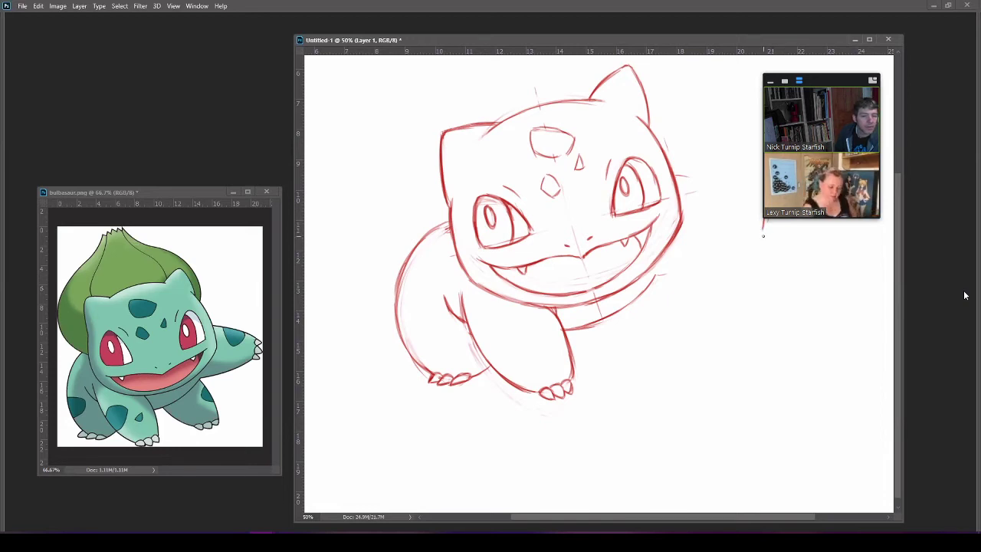
{"action": "mouse_move", "coordinate": [675, 174]}
{"action": "left_mouse_down"}
{"action": "mouse_move", "coordinate": [722, 182]}
{"action": "mouse_move", "coordinate": [686, 177]}
{"action": "mouse_move", "coordinate": [764, 206]}
{"action": "left_mouse_up"}
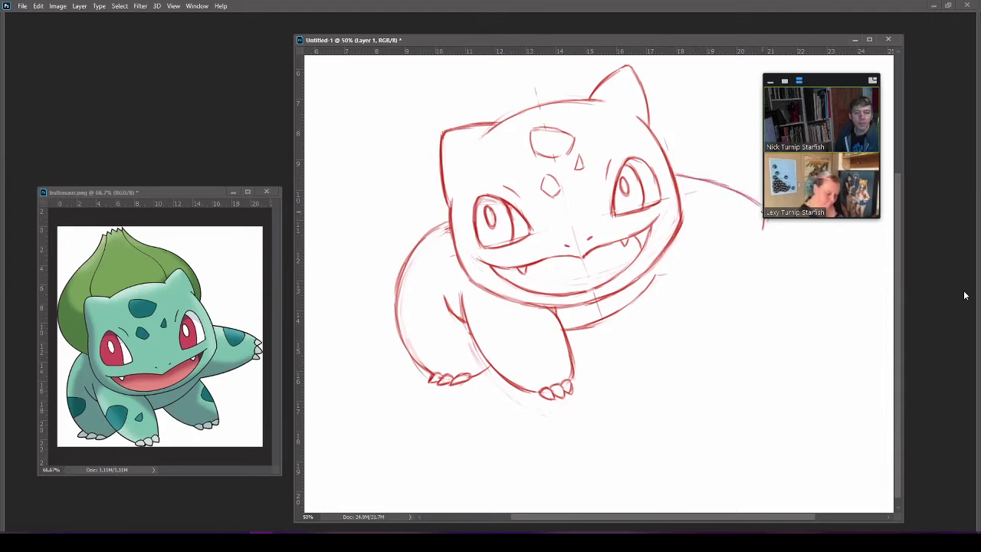
{"action": "mouse_move", "coordinate": [658, 274]}
{"action": "left_mouse_down"}
{"action": "mouse_move", "coordinate": [700, 272]}
{"action": "mouse_move", "coordinate": [760, 237]}
{"action": "mouse_move", "coordinate": [757, 178]}
{"action": "mouse_move", "coordinate": [755, 244]}
{"action": "left_mouse_up"}
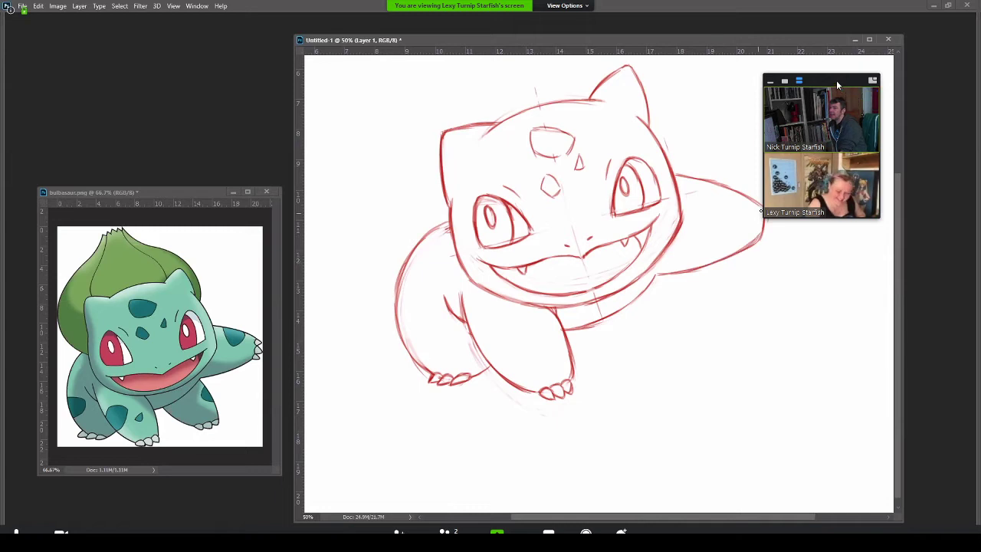
Move the video-call thumbnails clear of the raised leg and draw pointed claws at the end of its foot.
{"action": "left_click_drag", "start_coordinate": [836, 80], "coordinate": [910, 66]}
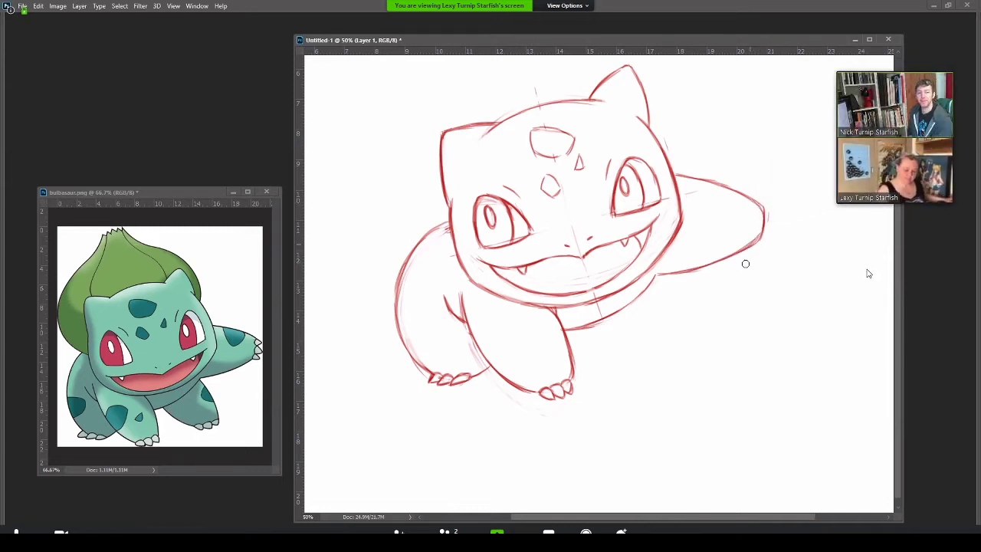
{"action": "left_click_drag", "start_coordinate": [731, 291], "coordinate": [723, 296]}
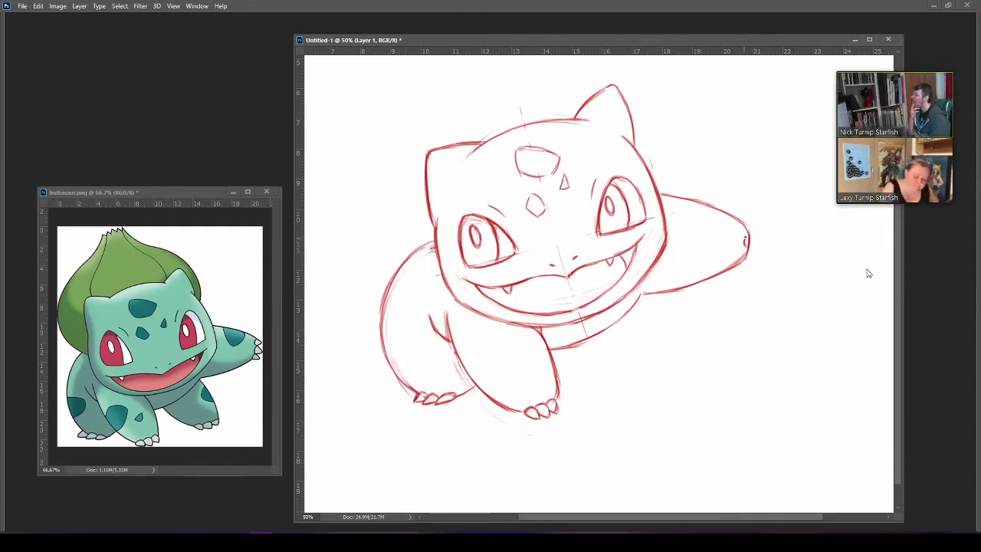
{"action": "left_click_drag", "start_coordinate": [750, 239], "coordinate": [760, 239]}
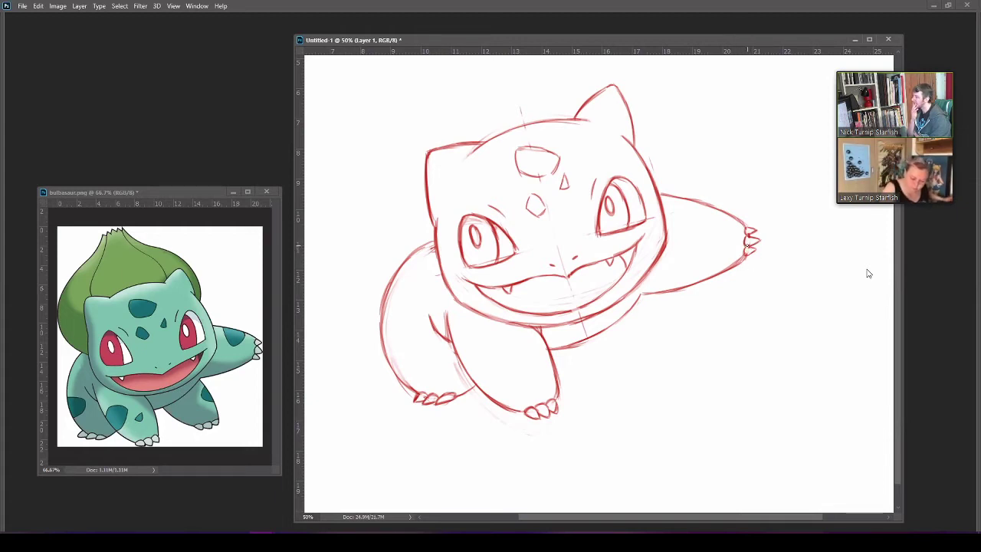
{"action": "left_click_drag", "start_coordinate": [757, 246], "coordinate": [747, 258]}
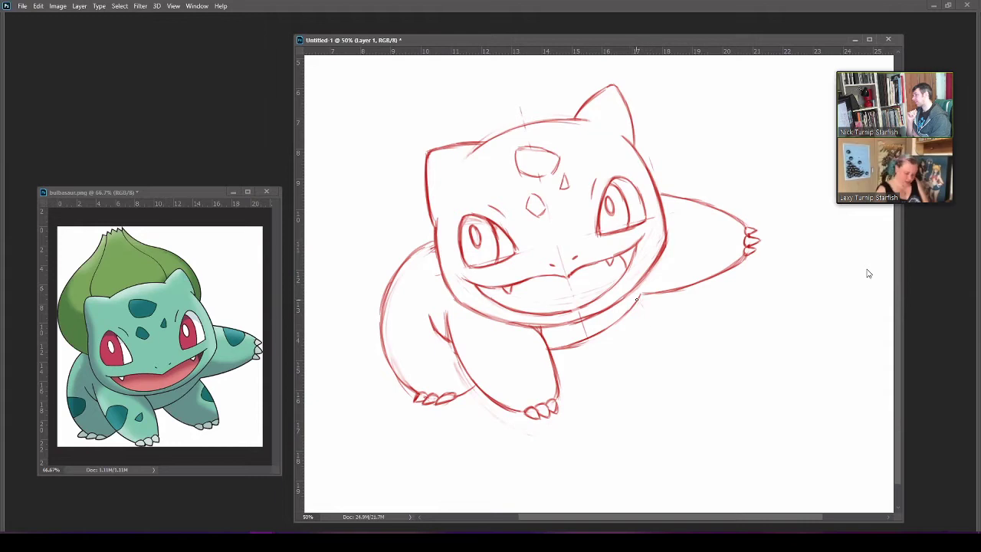
Outline the remaining leg beneath the chest with two curved sides meeting at a rounded foot, and add small claws.
{"action": "left_click_drag", "start_coordinate": [637, 302], "coordinate": [667, 351]}
{"action": "left_click_drag", "start_coordinate": [650, 319], "coordinate": [677, 373]}
{"action": "left_click_drag", "start_coordinate": [569, 336], "coordinate": [582, 361]}
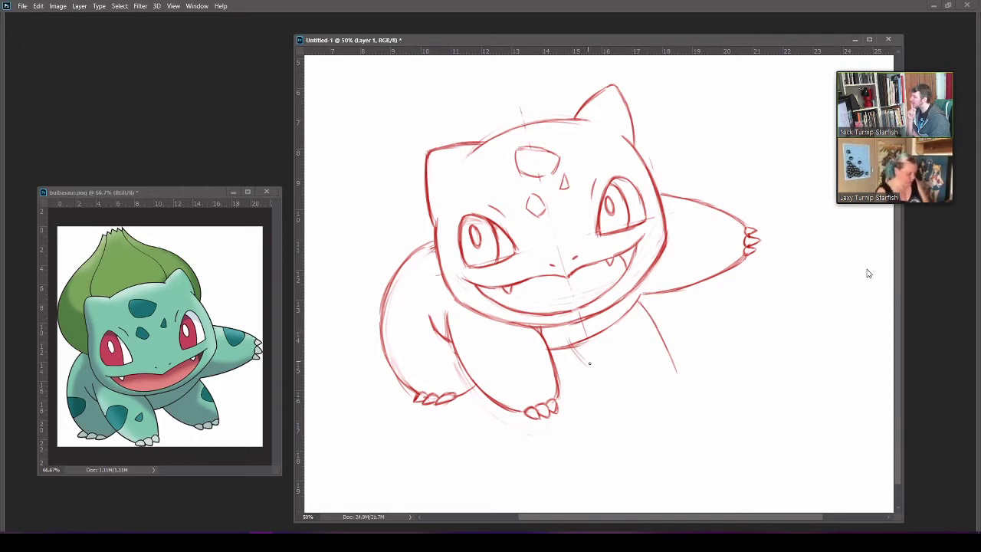
{"action": "mouse_move", "coordinate": [575, 352]}
{"action": "left_mouse_down"}
{"action": "mouse_move", "coordinate": [621, 388]}
{"action": "mouse_move", "coordinate": [670, 383]}
{"action": "left_mouse_up"}
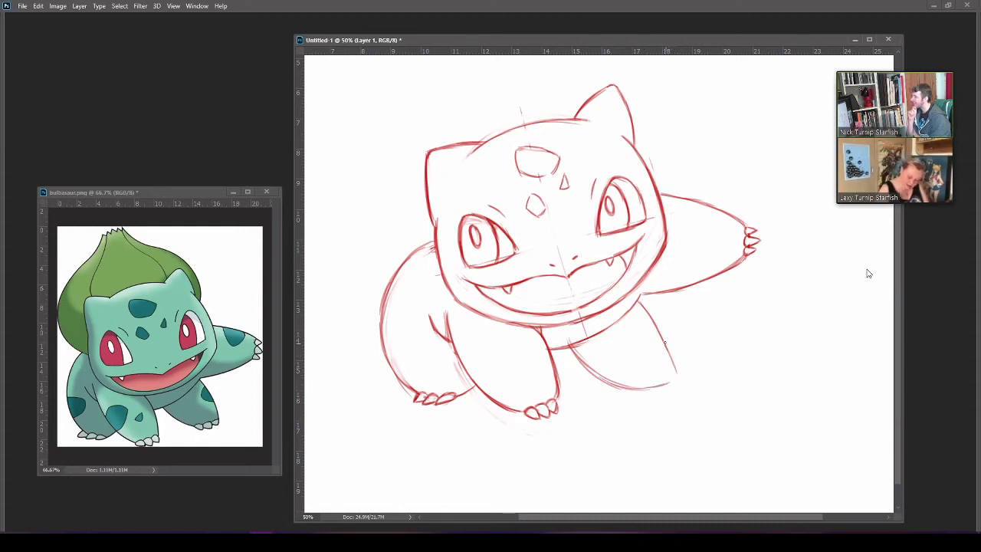
{"action": "mouse_move", "coordinate": [665, 343]}
{"action": "left_mouse_down"}
{"action": "mouse_move", "coordinate": [663, 384]}
{"action": "mouse_move", "coordinate": [668, 354]}
{"action": "mouse_move", "coordinate": [659, 332]}
{"action": "left_mouse_up"}
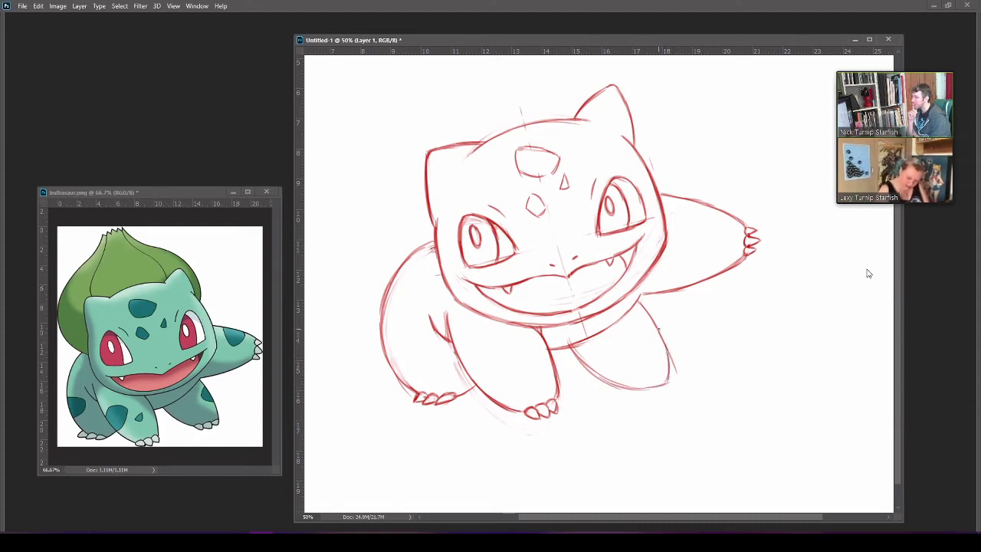
{"action": "mouse_move", "coordinate": [636, 300]}
{"action": "left_mouse_down"}
{"action": "mouse_move", "coordinate": [665, 342]}
{"action": "mouse_move", "coordinate": [667, 375]}
{"action": "left_mouse_up"}
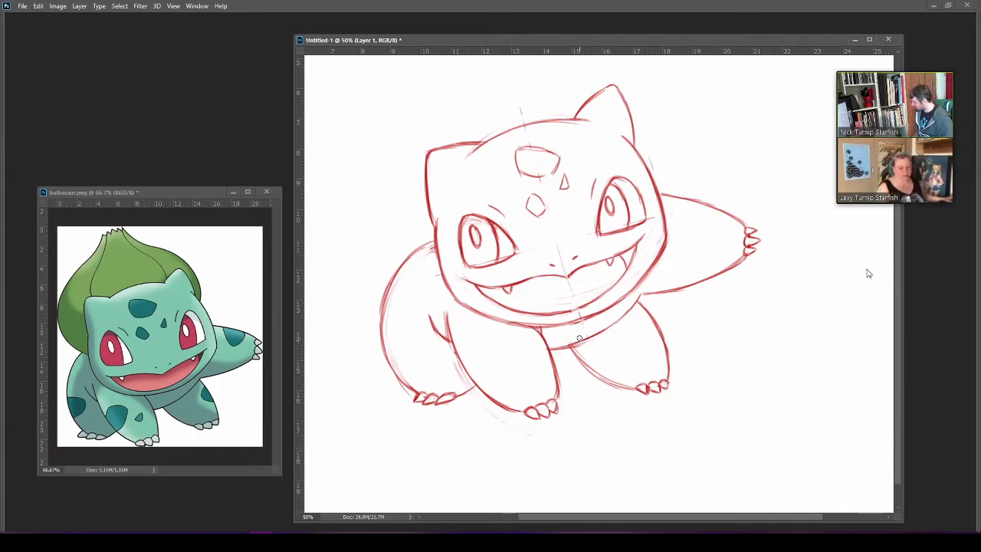
Draw skin spots on the raised leg, the leg below it and the front leg, adding a small triangle on the front one.
{"action": "key", "text": "ctrl+minus"}
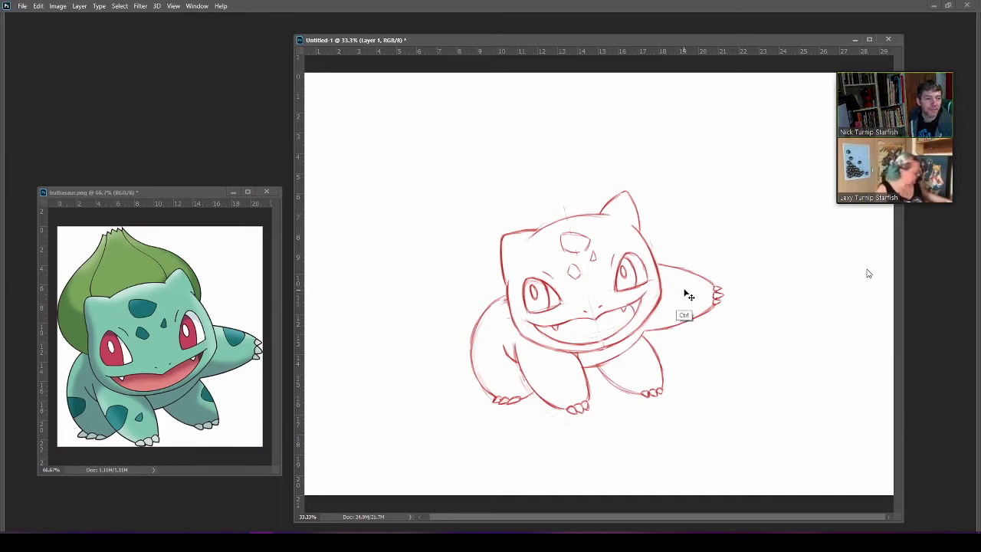
{"action": "key", "text": "ctrl+plus"}
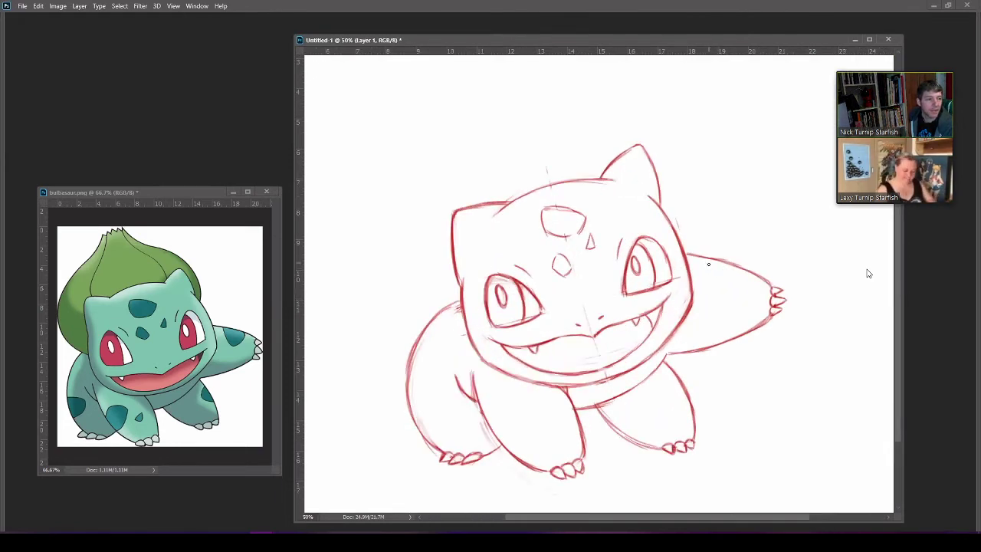
{"action": "mouse_move", "coordinate": [709, 264]}
{"action": "left_mouse_down"}
{"action": "mouse_move", "coordinate": [718, 290]}
{"action": "mouse_move", "coordinate": [711, 274]}
{"action": "mouse_move", "coordinate": [727, 289]}
{"action": "mouse_move", "coordinate": [739, 267]}
{"action": "mouse_move", "coordinate": [723, 291]}
{"action": "left_mouse_up"}
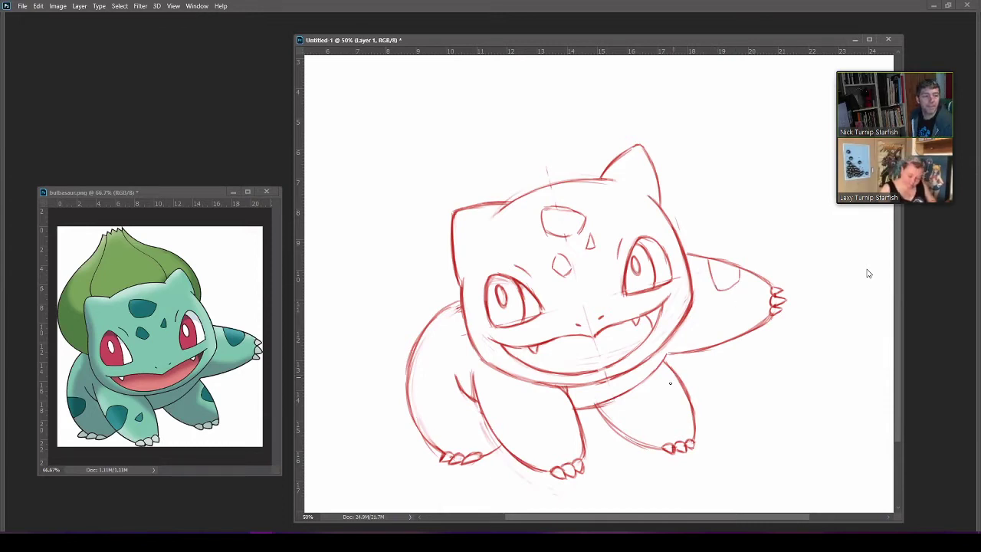
{"action": "mouse_move", "coordinate": [670, 384]}
{"action": "left_mouse_down"}
{"action": "mouse_move", "coordinate": [670, 397]}
{"action": "mouse_move", "coordinate": [690, 407]}
{"action": "left_mouse_up"}
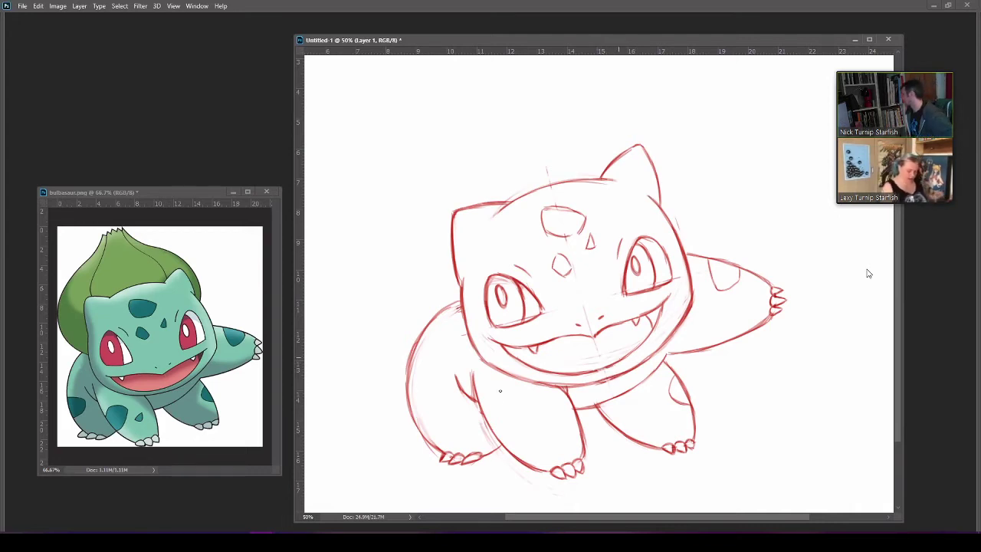
{"action": "mouse_move", "coordinate": [489, 422]}
{"action": "left_mouse_down"}
{"action": "mouse_move", "coordinate": [499, 406]}
{"action": "mouse_move", "coordinate": [526, 407]}
{"action": "left_mouse_up"}
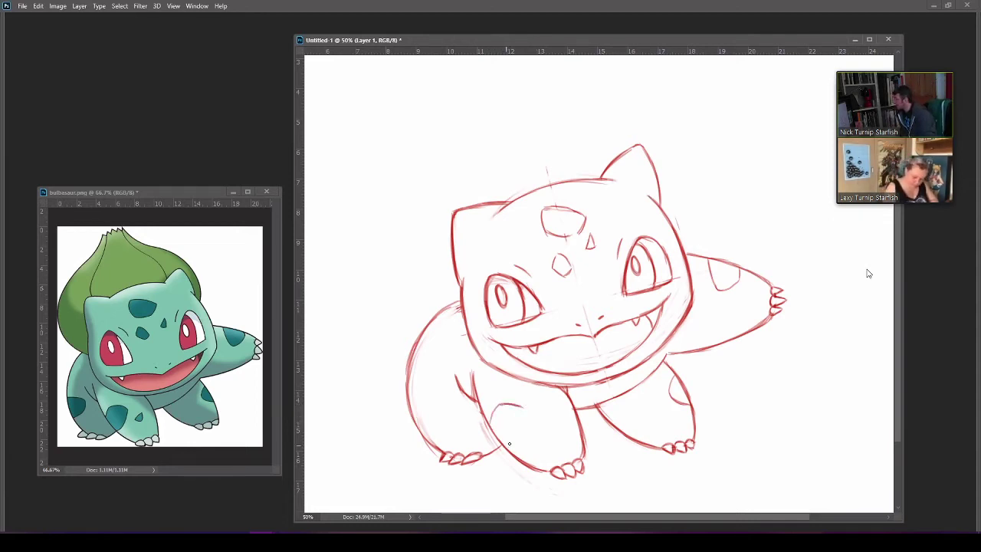
{"action": "mouse_move", "coordinate": [510, 444]}
{"action": "left_mouse_down"}
{"action": "mouse_move", "coordinate": [520, 428]}
{"action": "mouse_move", "coordinate": [516, 435]}
{"action": "mouse_move", "coordinate": [551, 419]}
{"action": "mouse_move", "coordinate": [549, 431]}
{"action": "left_mouse_up"}
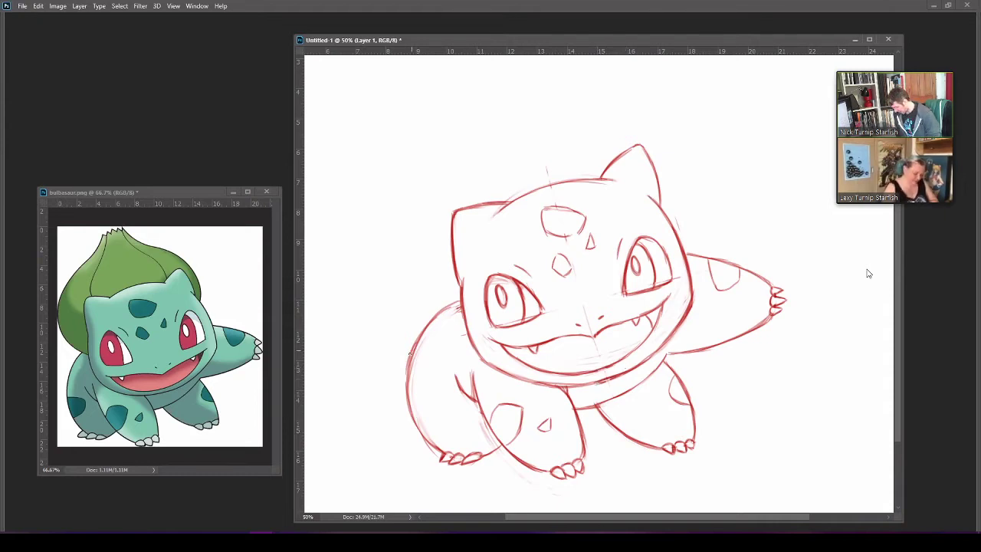
Draw a squarish spot on the outer edge of the back leg and clean up stray lines along that leg's outline.
{"action": "left_click_drag", "start_coordinate": [408, 378], "coordinate": [435, 381]}
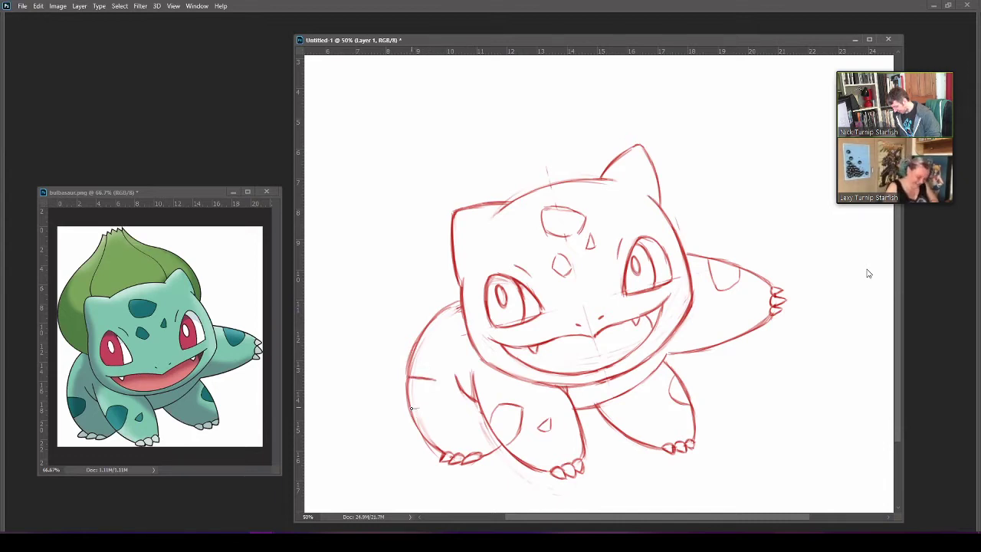
{"action": "mouse_move", "coordinate": [411, 408]}
{"action": "left_mouse_down"}
{"action": "mouse_move", "coordinate": [429, 405]}
{"action": "mouse_move", "coordinate": [434, 384]}
{"action": "mouse_move", "coordinate": [424, 409]}
{"action": "left_mouse_up"}
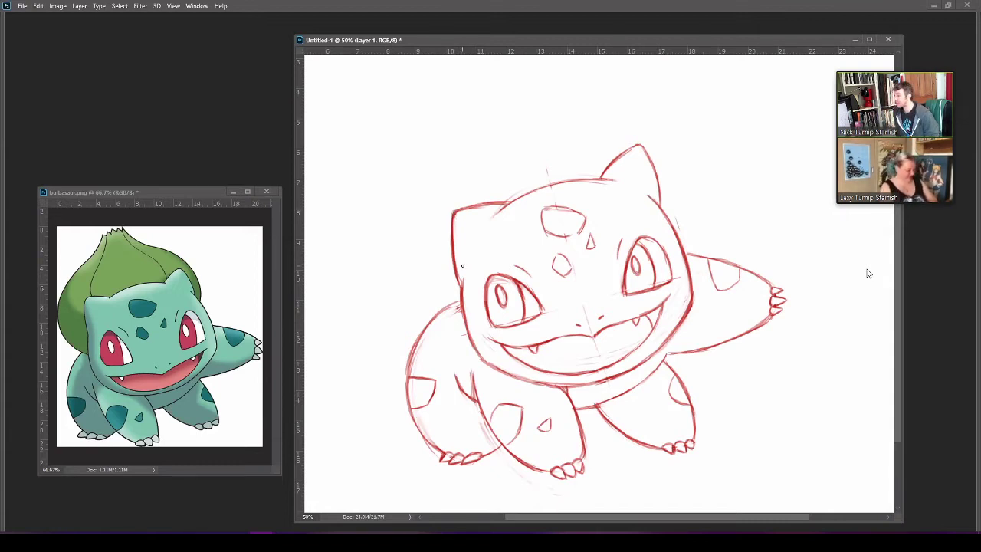
{"action": "left_click_drag", "start_coordinate": [415, 342], "coordinate": [411, 385]}
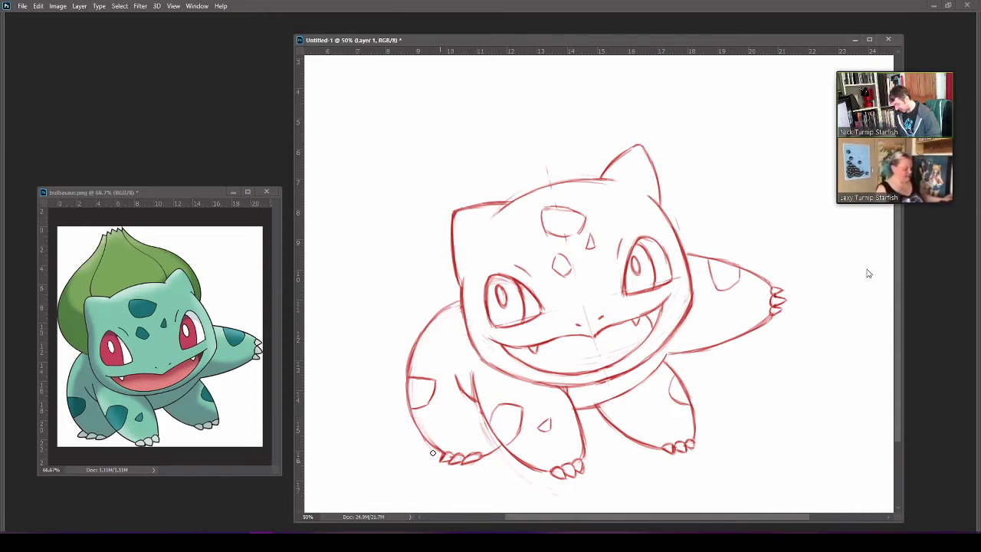
Sketch the large round bulb outline behind the head, arching from the back leg over to behind the far ear.
{"action": "left_click_drag", "start_coordinate": [603, 357], "coordinate": [660, 354]}
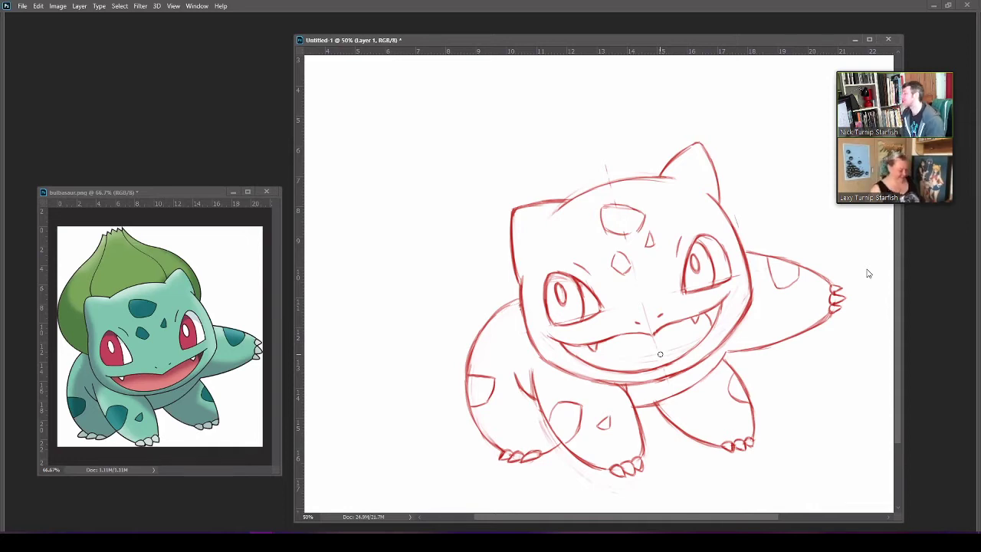
{"action": "left_click_drag", "start_coordinate": [636, 334], "coordinate": [637, 360]}
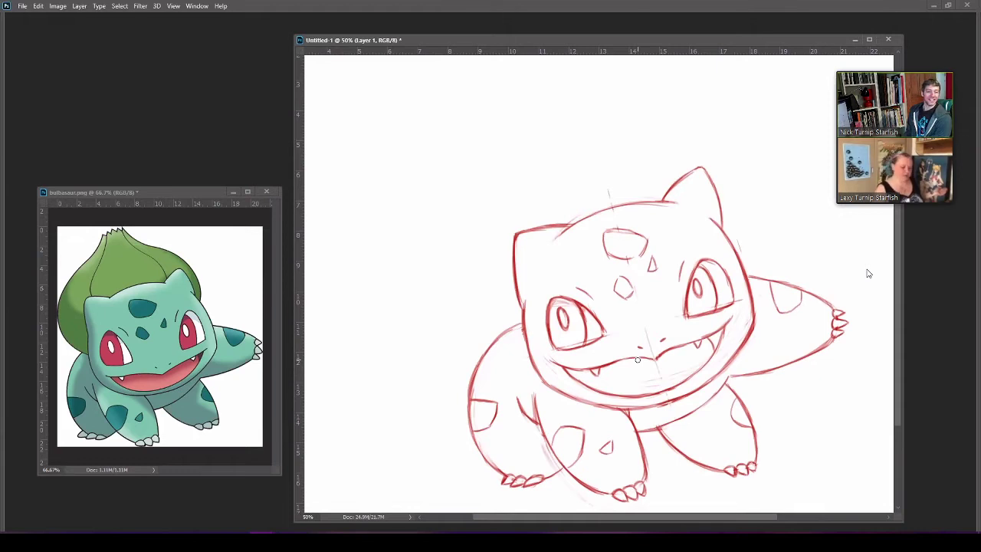
{"action": "key", "text": "ctrl+minus"}
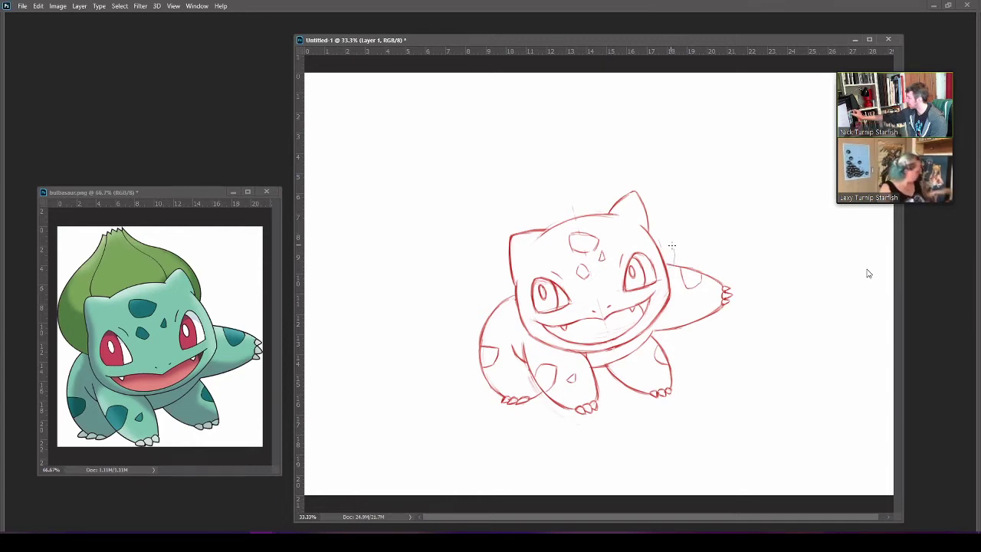
{"action": "key", "text": "ctrl"}
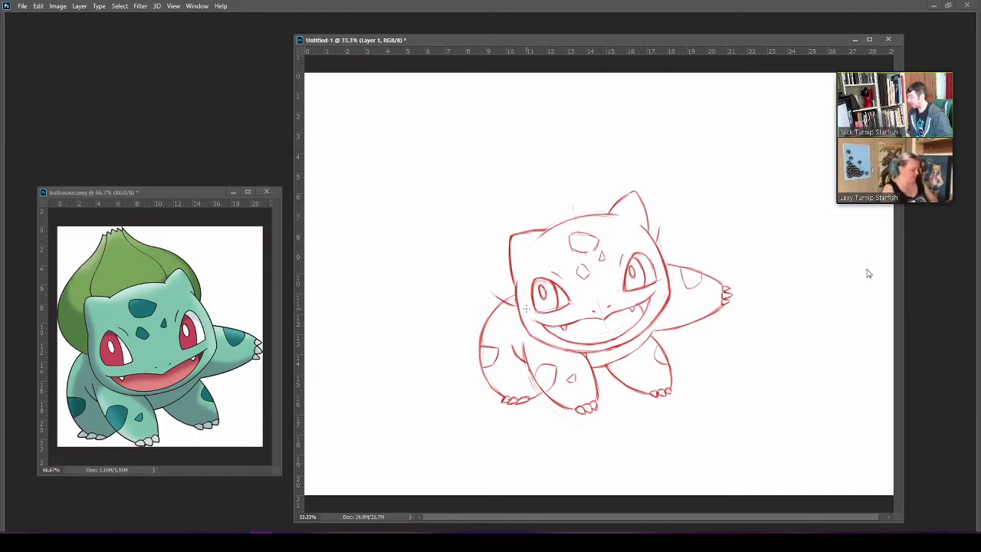
{"action": "mouse_move", "coordinate": [467, 222]}
{"action": "left_mouse_down"}
{"action": "mouse_move", "coordinate": [469, 265]}
{"action": "mouse_move", "coordinate": [512, 305]}
{"action": "left_mouse_up"}
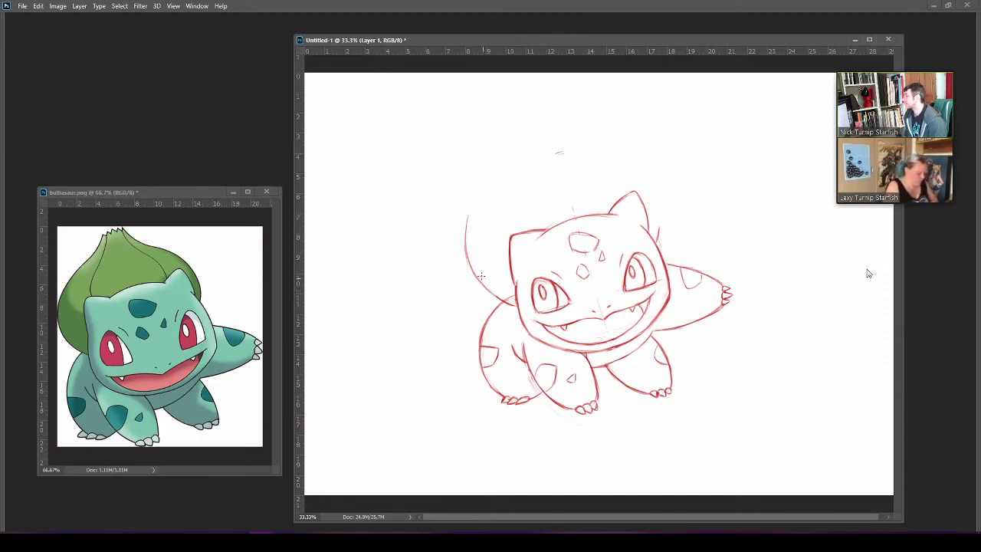
{"action": "mouse_move", "coordinate": [480, 278]}
{"action": "left_mouse_down"}
{"action": "mouse_move", "coordinate": [470, 236]}
{"action": "mouse_move", "coordinate": [474, 273]}
{"action": "mouse_move", "coordinate": [479, 210]}
{"action": "left_mouse_up"}
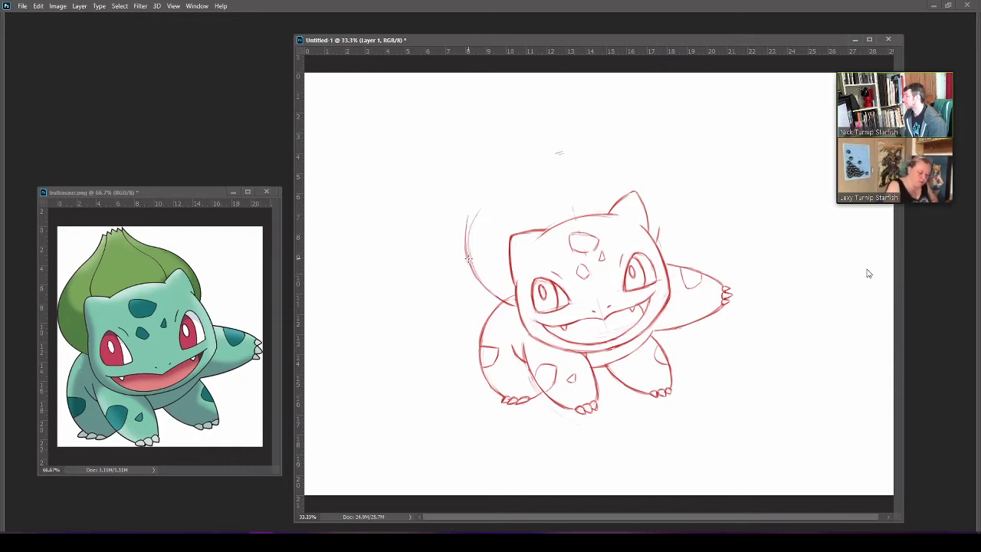
{"action": "left_click_drag", "start_coordinate": [468, 263], "coordinate": [480, 207]}
{"action": "mouse_move", "coordinate": [471, 258]}
{"action": "left_mouse_down"}
{"action": "mouse_move", "coordinate": [485, 201]}
{"action": "mouse_move", "coordinate": [472, 230]}
{"action": "mouse_move", "coordinate": [479, 209]}
{"action": "mouse_move", "coordinate": [538, 167]}
{"action": "mouse_move", "coordinate": [491, 195]}
{"action": "mouse_move", "coordinate": [558, 156]}
{"action": "mouse_move", "coordinate": [638, 184]}
{"action": "mouse_move", "coordinate": [608, 163]}
{"action": "mouse_move", "coordinate": [651, 204]}
{"action": "mouse_move", "coordinate": [633, 174]}
{"action": "mouse_move", "coordinate": [653, 212]}
{"action": "mouse_move", "coordinate": [647, 189]}
{"action": "mouse_move", "coordinate": [659, 246]}
{"action": "left_mouse_up"}
{"action": "left_click_drag", "start_coordinate": [654, 210], "coordinate": [658, 230]}
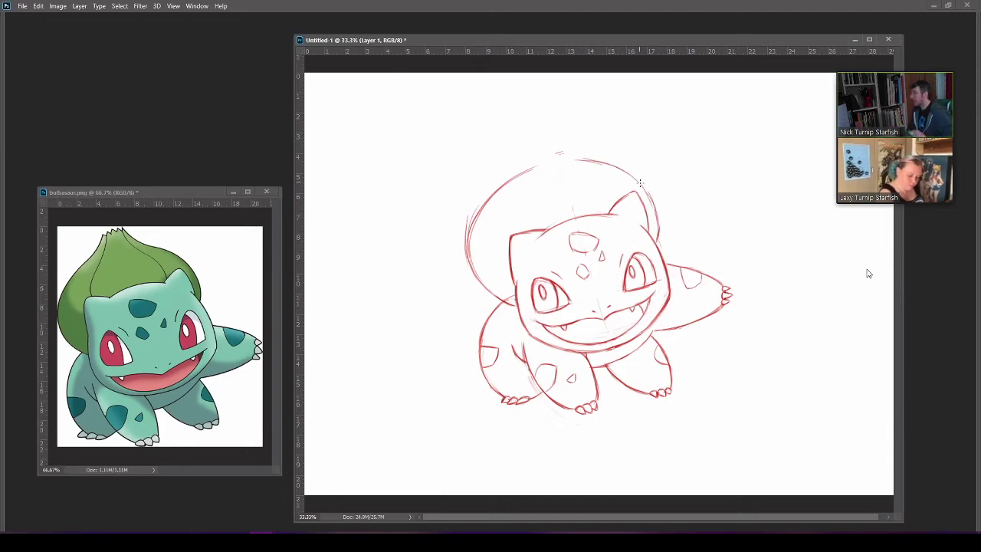
{"action": "left_click_drag", "start_coordinate": [640, 183], "coordinate": [659, 238]}
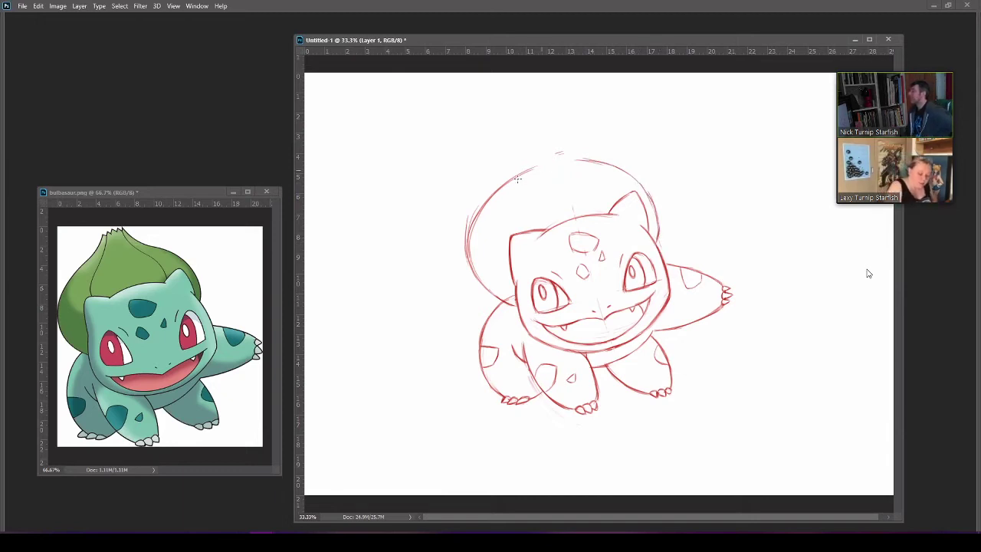
{"action": "left_click_drag", "start_coordinate": [517, 179], "coordinate": [597, 160]}
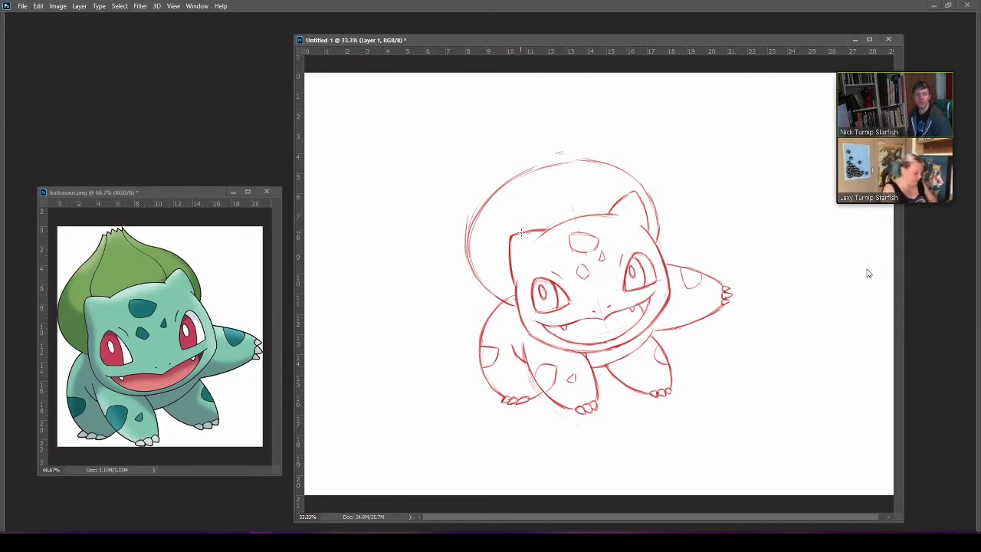
Draw two curved seams on the bulb, rising from the top of the head towards the bulb's narrow neck.
{"action": "left_click_drag", "start_coordinate": [517, 228], "coordinate": [526, 160]}
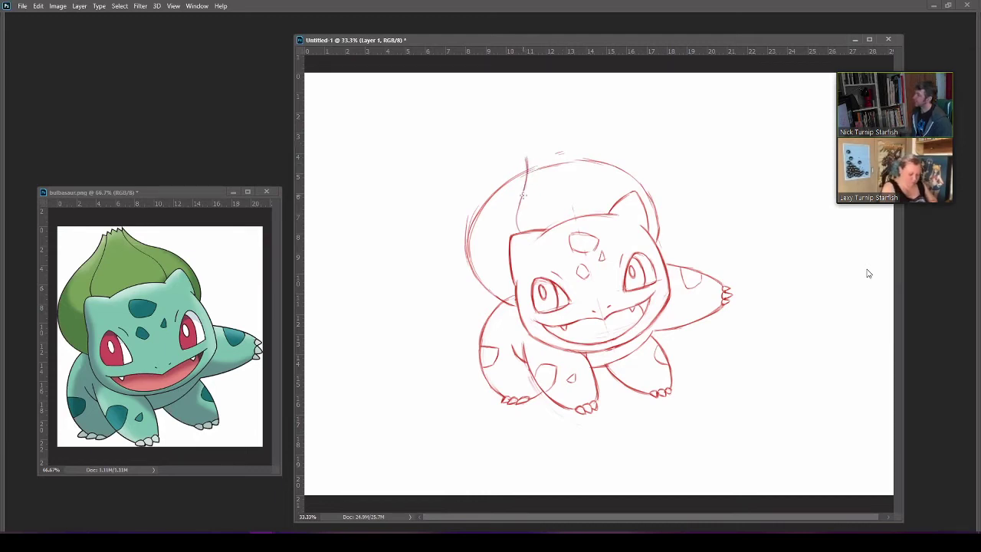
{"action": "left_click_drag", "start_coordinate": [524, 194], "coordinate": [517, 229]}
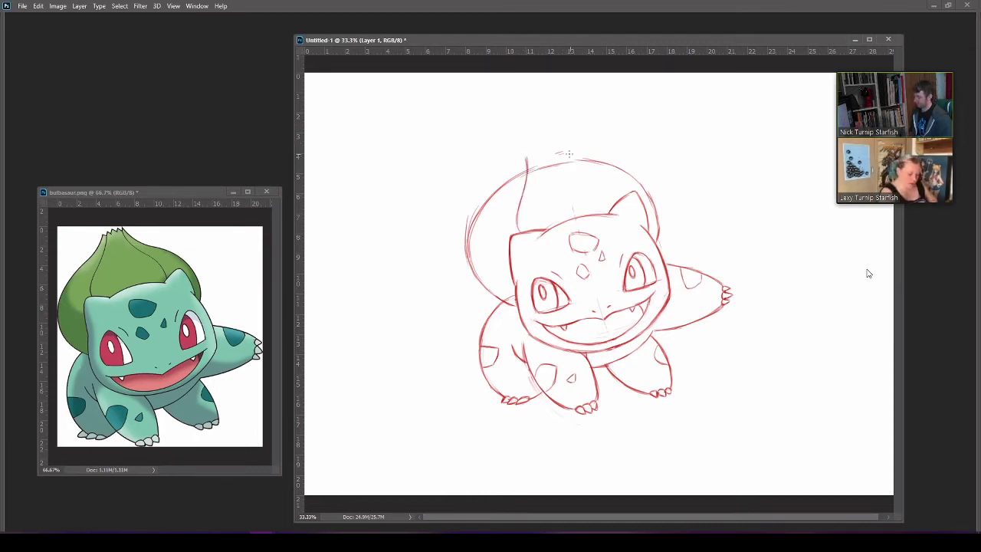
{"action": "left_click_drag", "start_coordinate": [566, 146], "coordinate": [614, 208]}
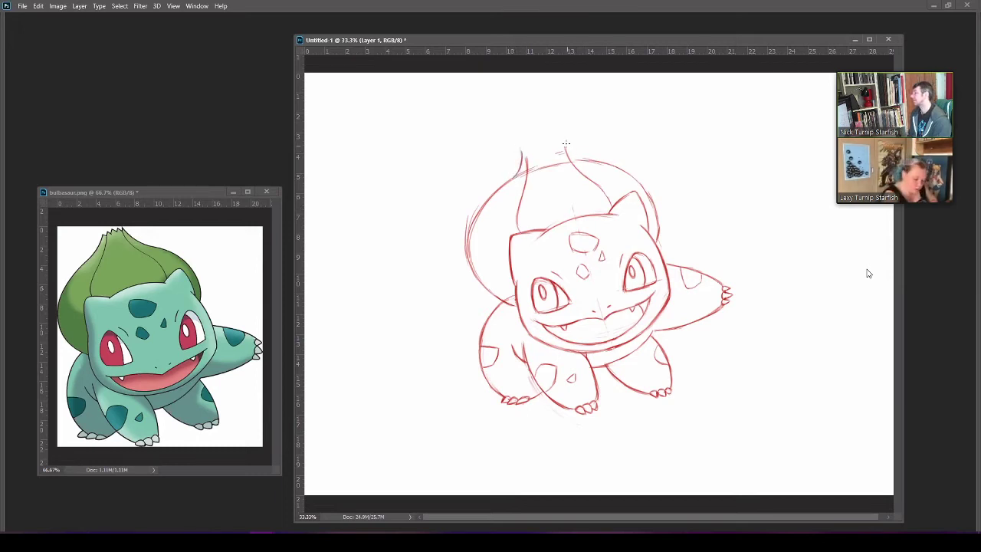
Flare the bulb's outline up into a zigzag tip and erase the leftover construction lines around its neck and side.
{"action": "left_click_drag", "start_coordinate": [566, 144], "coordinate": [590, 161]}
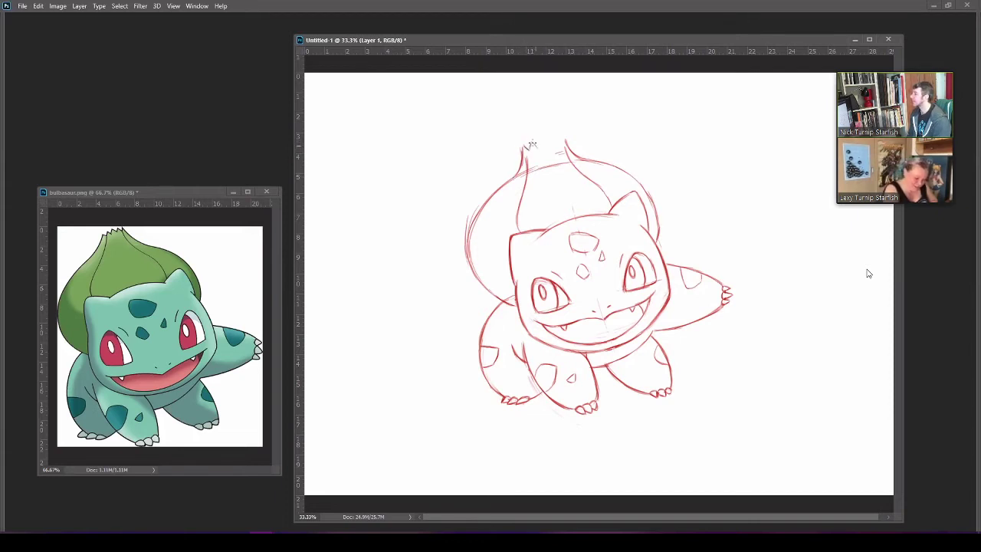
{"action": "mouse_move", "coordinate": [545, 135]}
{"action": "left_mouse_down"}
{"action": "mouse_move", "coordinate": [536, 147]}
{"action": "mouse_move", "coordinate": [560, 132]}
{"action": "mouse_move", "coordinate": [577, 157]}
{"action": "mouse_move", "coordinate": [528, 162]}
{"action": "mouse_move", "coordinate": [526, 192]}
{"action": "left_mouse_up"}
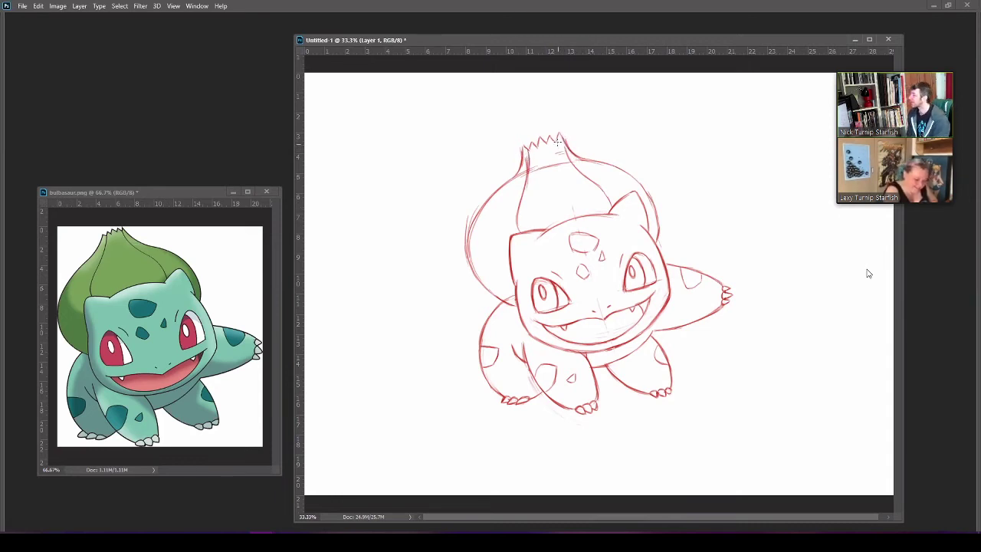
{"action": "mouse_move", "coordinate": [559, 141]}
{"action": "left_mouse_down"}
{"action": "mouse_move", "coordinate": [575, 169]}
{"action": "mouse_move", "coordinate": [602, 182]}
{"action": "left_mouse_up"}
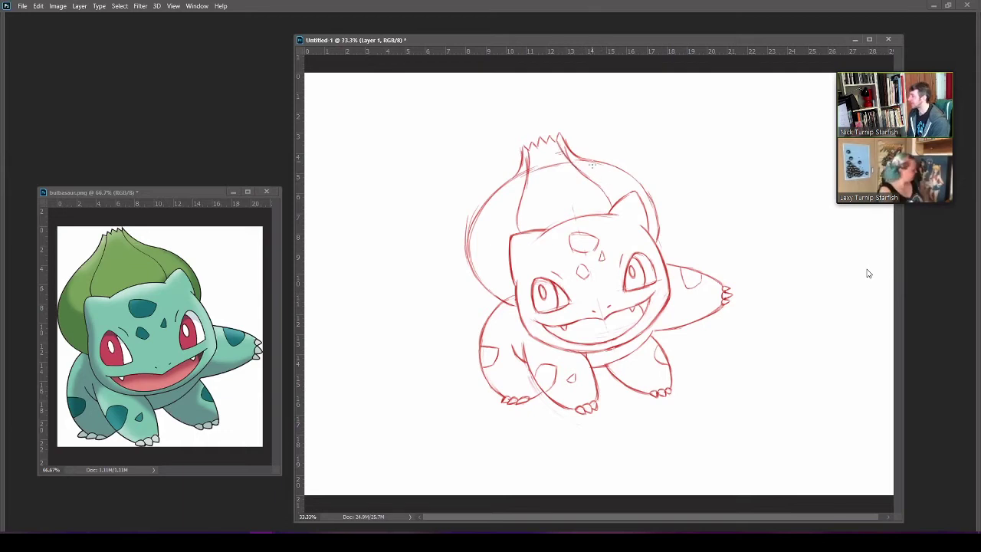
{"action": "key", "text": "ctrl+z"}
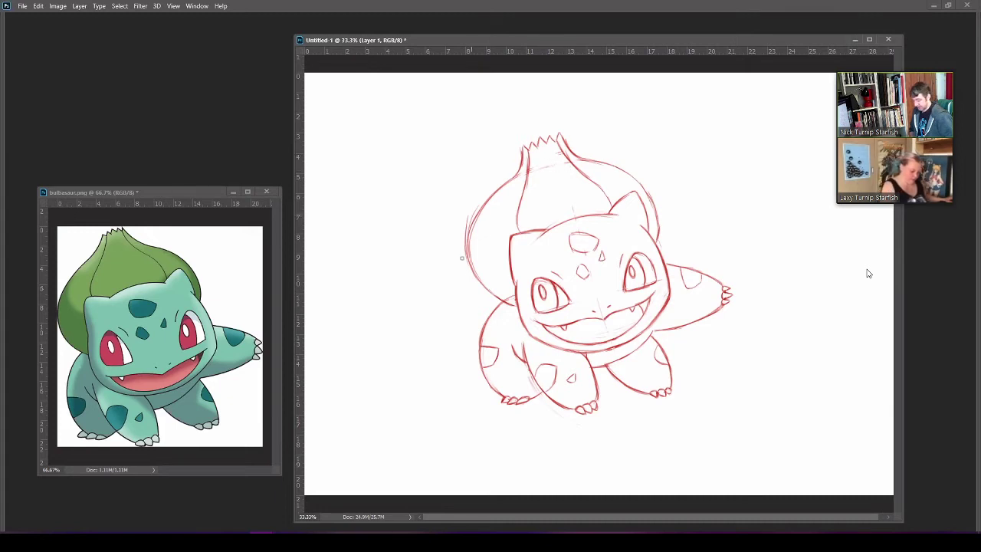
{"action": "key", "text": "ctrl+z"}
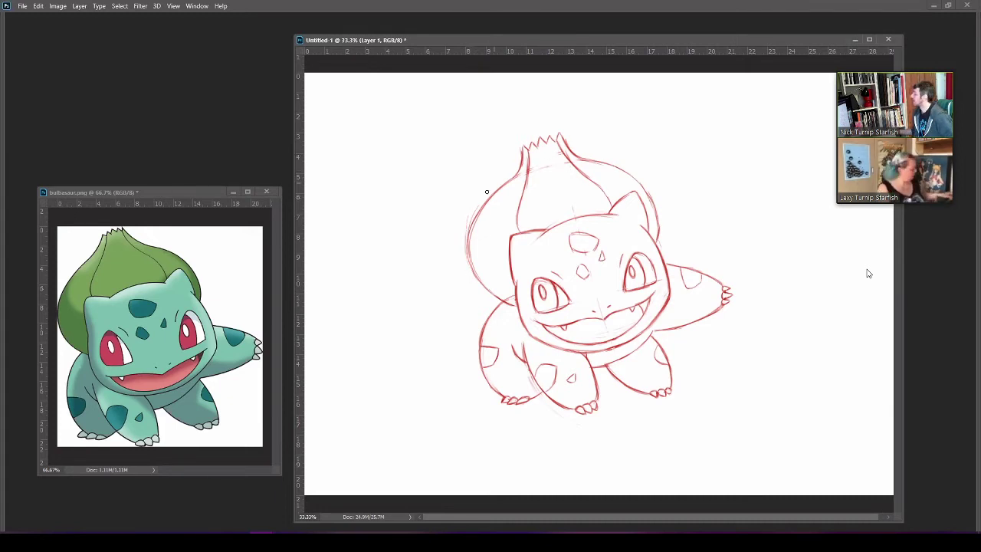
Draw a floating leaf above the raised leg, with a curved central vein, a short stem and small notches in its edges.
{"action": "key", "text": "ctrl+plus"}
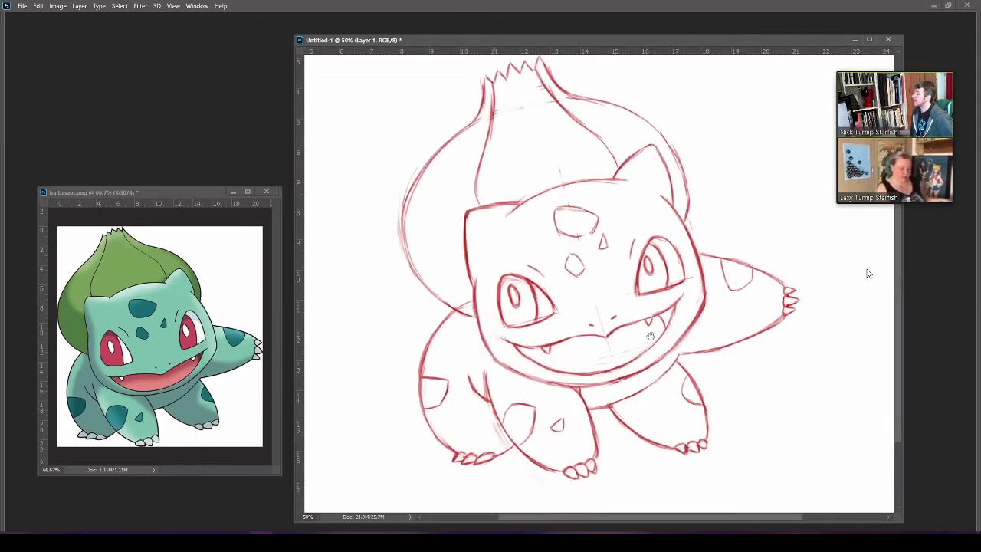
{"action": "left_click_drag", "start_coordinate": [650, 336], "coordinate": [652, 350]}
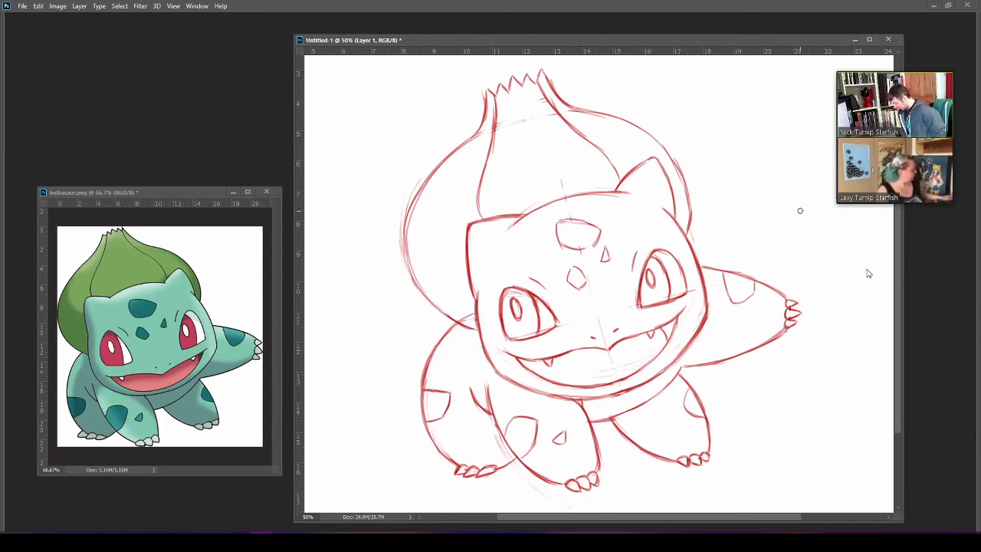
{"action": "mouse_move", "coordinate": [806, 166]}
{"action": "left_mouse_down"}
{"action": "mouse_move", "coordinate": [805, 200]}
{"action": "mouse_move", "coordinate": [783, 238]}
{"action": "left_mouse_up"}
{"action": "mouse_move", "coordinate": [801, 150]}
{"action": "left_mouse_down"}
{"action": "mouse_move", "coordinate": [772, 194]}
{"action": "mouse_move", "coordinate": [790, 227]}
{"action": "left_mouse_up"}
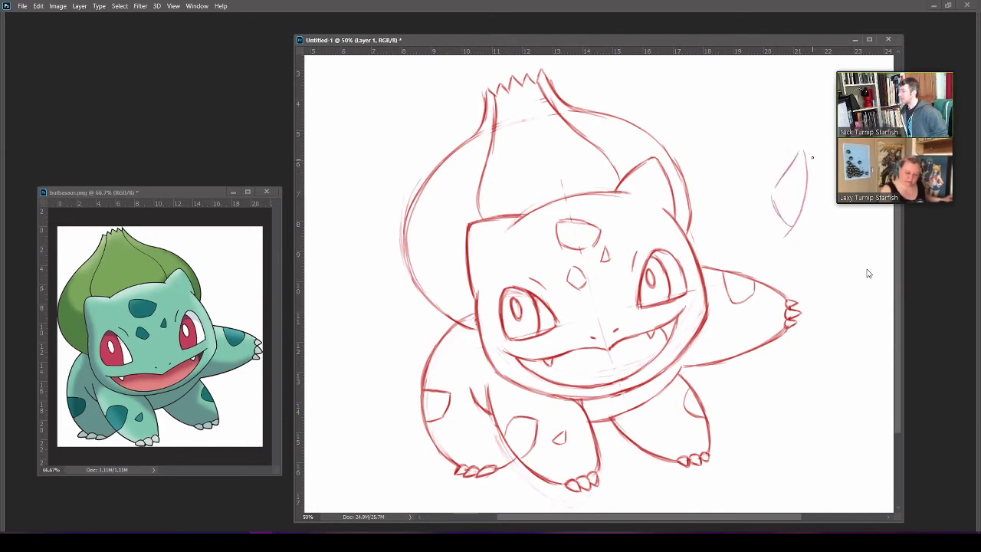
{"action": "left_click_drag", "start_coordinate": [805, 147], "coordinate": [826, 198]}
{"action": "mouse_move", "coordinate": [796, 228]}
{"action": "left_mouse_down"}
{"action": "mouse_move", "coordinate": [827, 198]}
{"action": "mouse_move", "coordinate": [779, 182]}
{"action": "mouse_move", "coordinate": [784, 189]}
{"action": "left_mouse_up"}
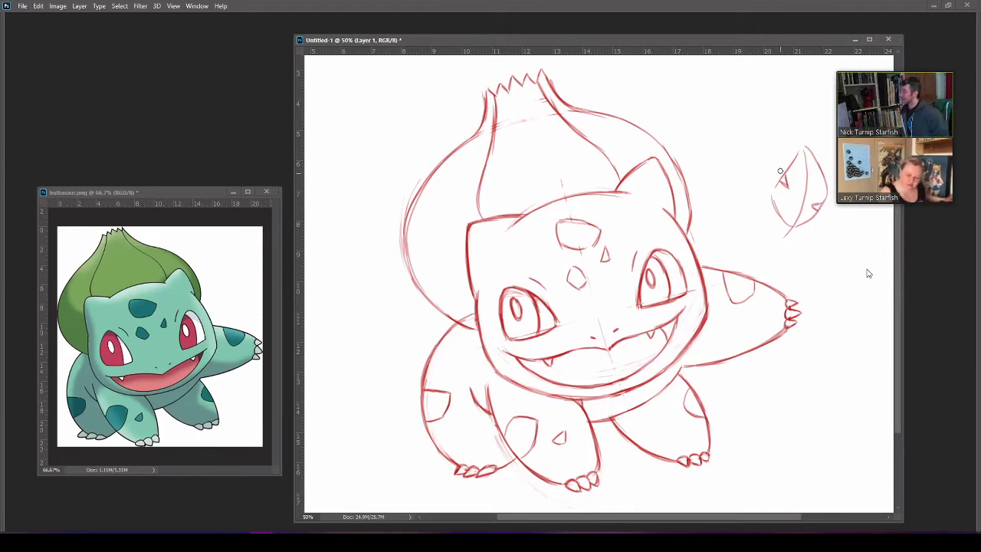
{"action": "left_click_drag", "start_coordinate": [816, 208], "coordinate": [825, 204]}
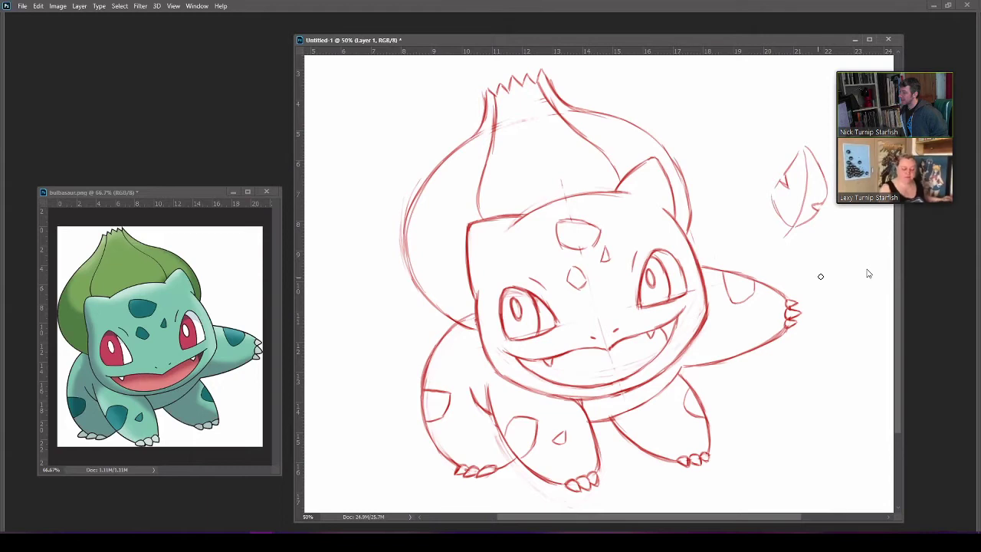
{"action": "mouse_move", "coordinate": [820, 276]}
{"action": "left_mouse_down"}
{"action": "mouse_move", "coordinate": [775, 307]}
{"action": "mouse_move", "coordinate": [687, 324]}
{"action": "mouse_move", "coordinate": [681, 307]}
{"action": "mouse_move", "coordinate": [709, 276]}
{"action": "left_mouse_up"}
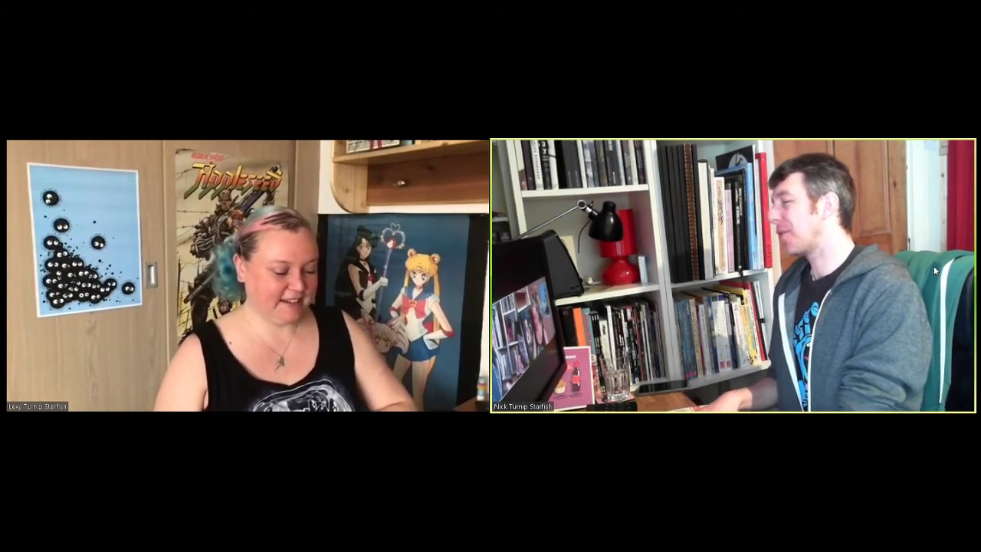
Share the Photoshop window showing 8th april.psd in the Zoom meeting.
{"action": "mouse_move", "coordinate": [902, 278]}
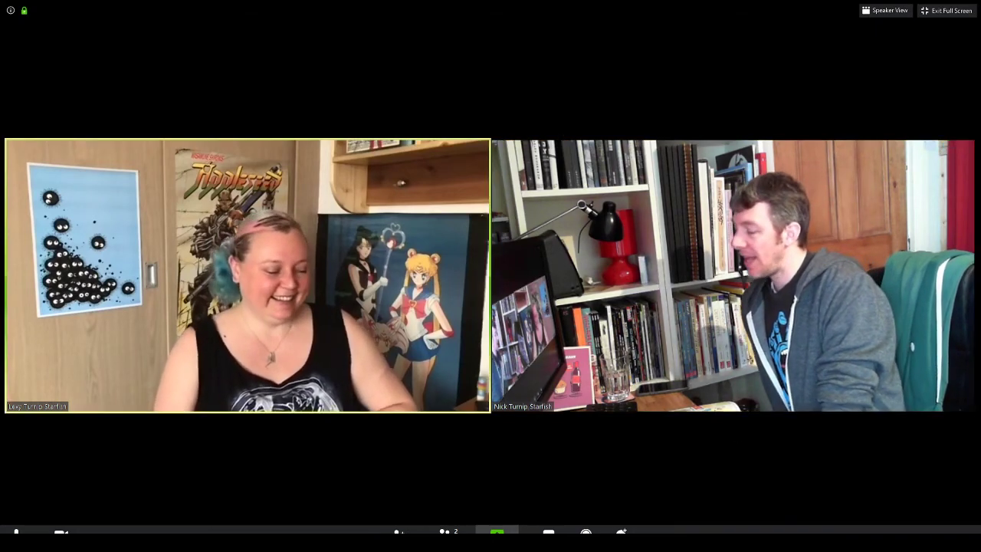
{"action": "key", "text": "alt+s"}
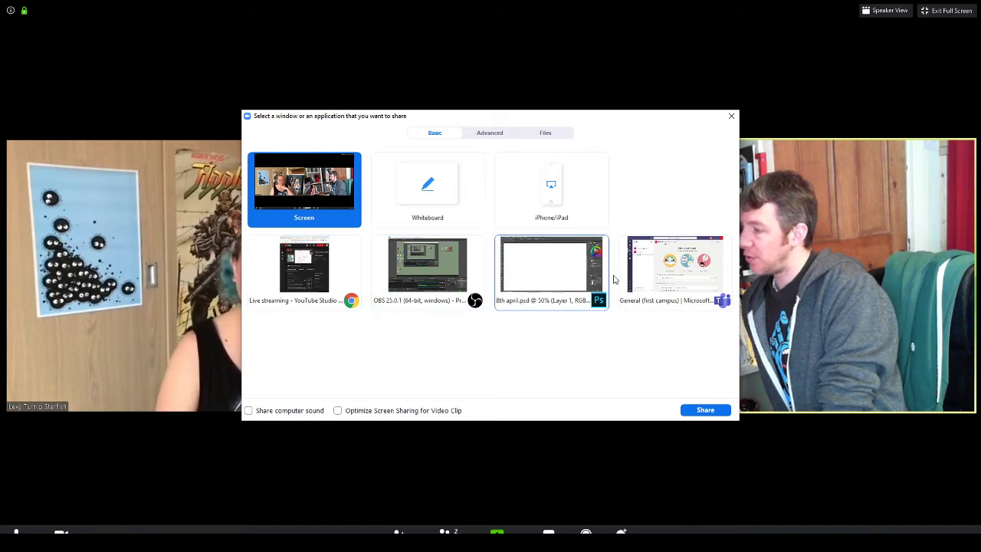
{"action": "left_click", "coordinate": [546, 272]}
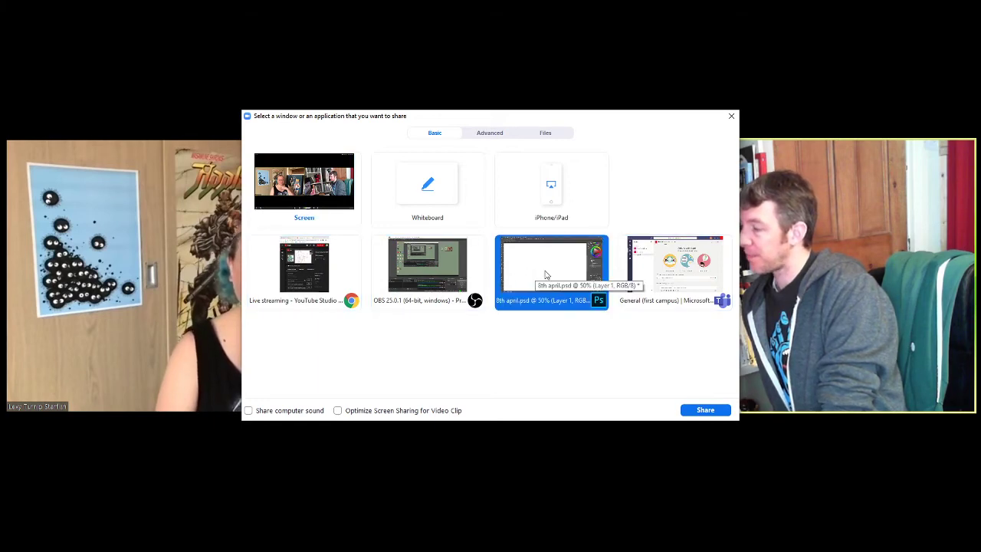
{"action": "double_click", "coordinate": [546, 273]}
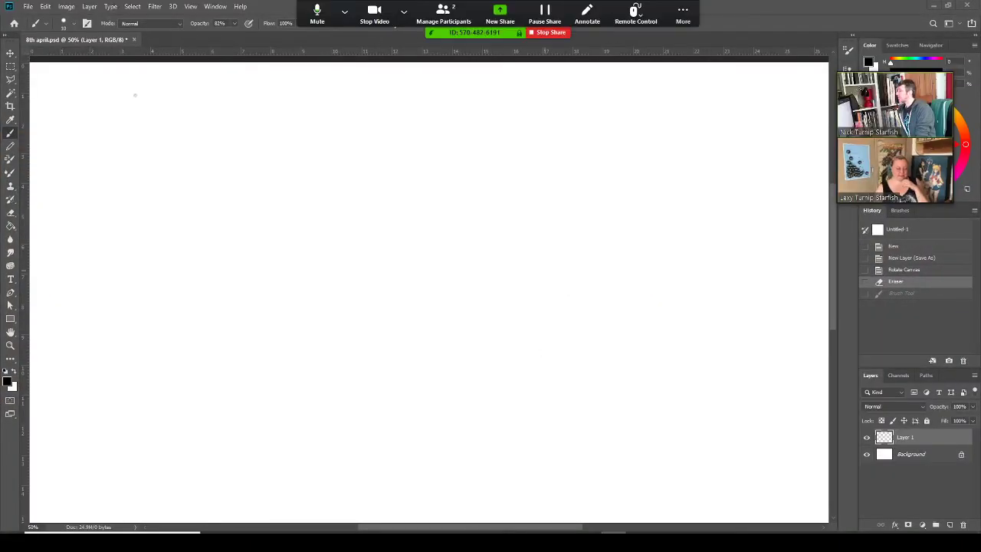
Open the reference image minccino.jpg from the Live Class 8th April 2020 folder.
{"action": "left_click", "coordinate": [28, 6]}
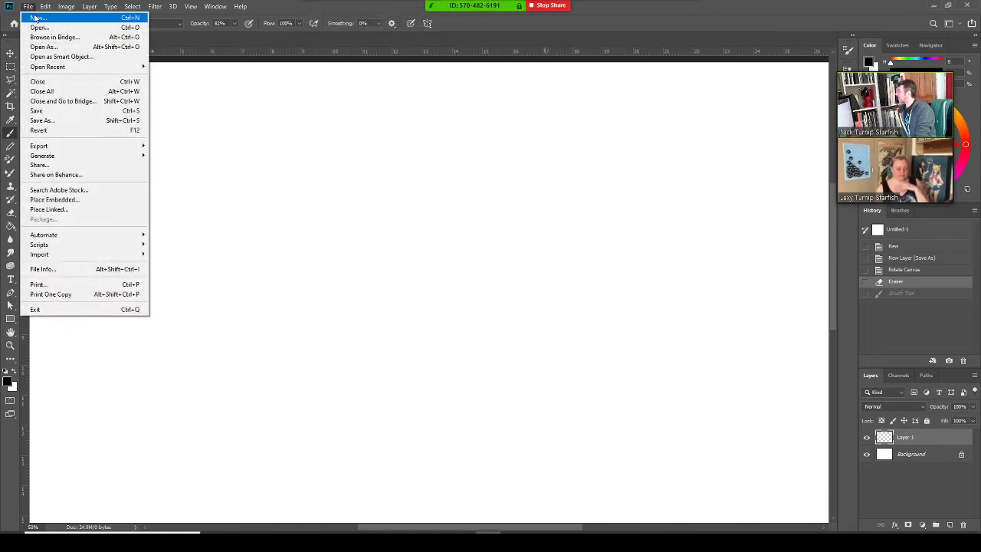
{"action": "left_click", "coordinate": [40, 28]}
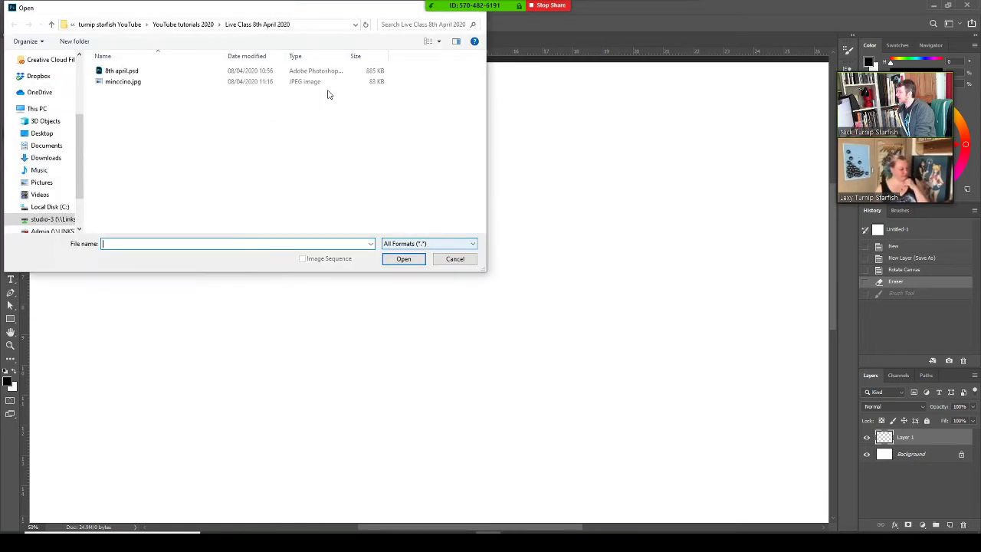
{"action": "double_click", "coordinate": [115, 70]}
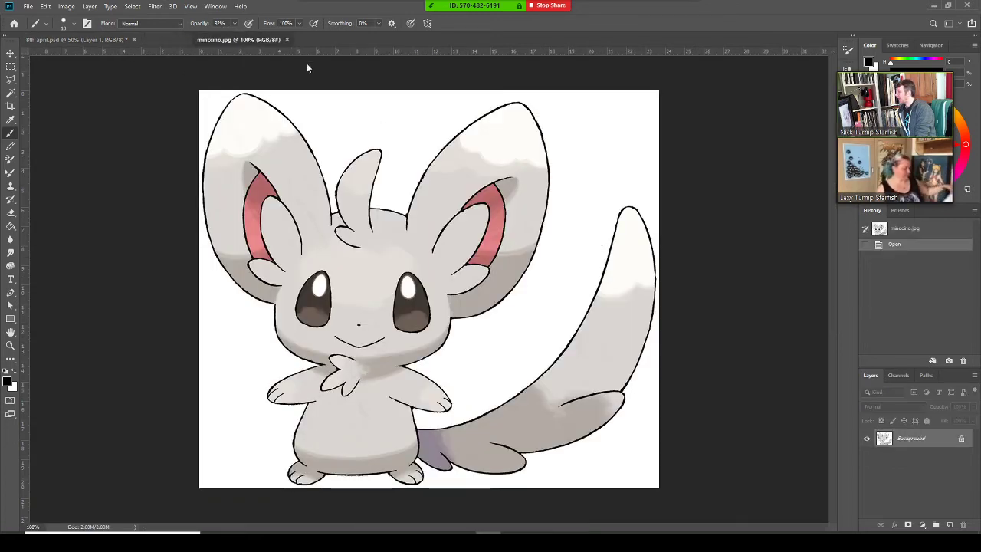
Float minccino.jpg in its own smaller window, zoom it out to 50% and place it at the edge of the blank canvas.
{"action": "left_click_drag", "start_coordinate": [238, 39], "coordinate": [394, 105]}
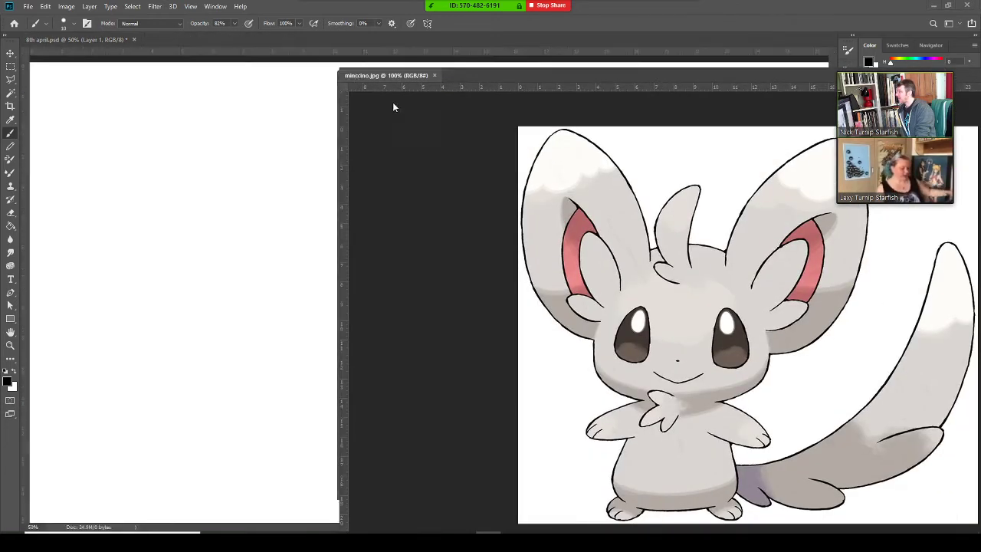
{"action": "left_click_drag", "start_coordinate": [448, 79], "coordinate": [196, 77]}
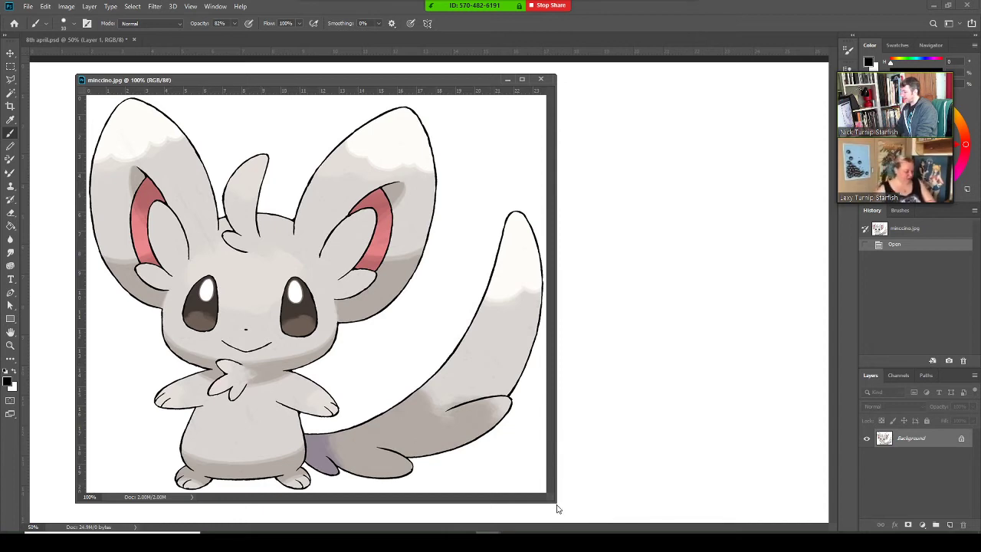
{"action": "left_click_drag", "start_coordinate": [557, 502], "coordinate": [389, 358]}
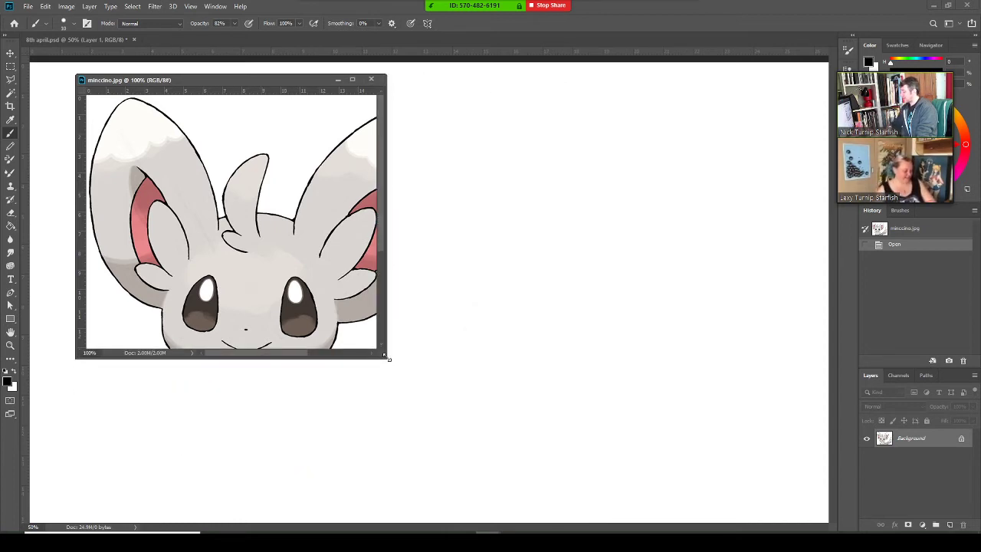
{"action": "key", "text": "ctrl+minus"}
{"action": "key", "text": "ctrl+minus"}
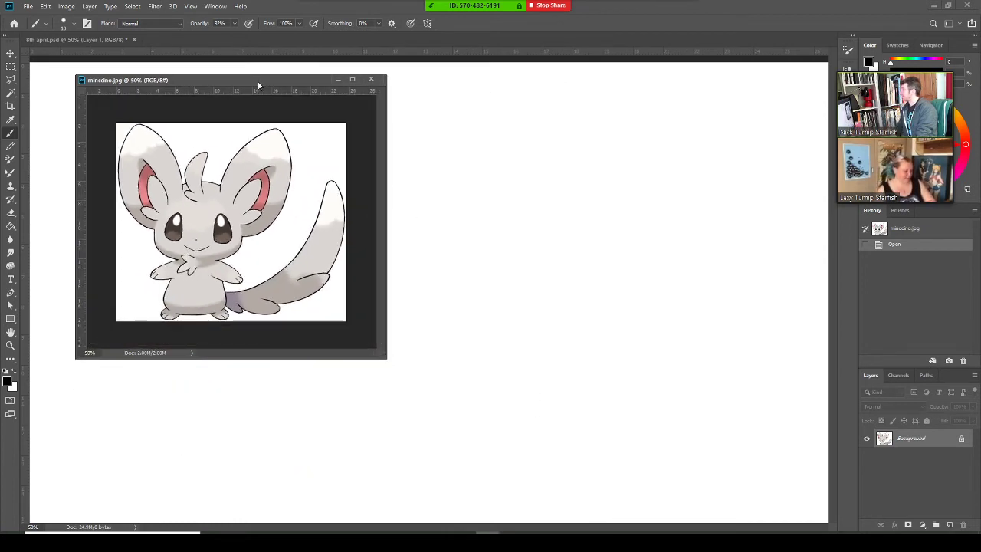
{"action": "left_click_drag", "start_coordinate": [258, 81], "coordinate": [185, 80]}
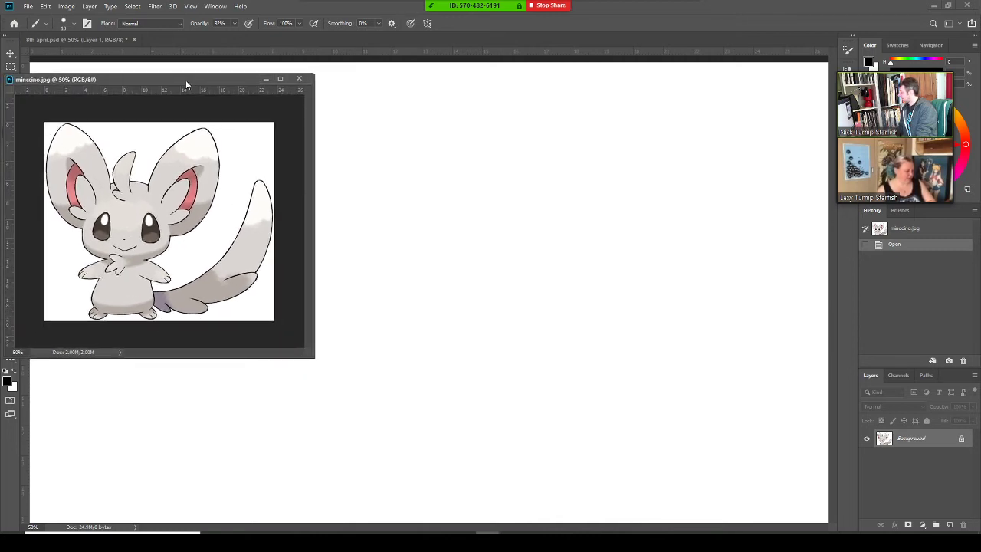
Hide the tool panels and shrink the reference window around the Minccino image, leaving the 8th april.psd canvas active.
{"action": "key", "text": "Tab"}
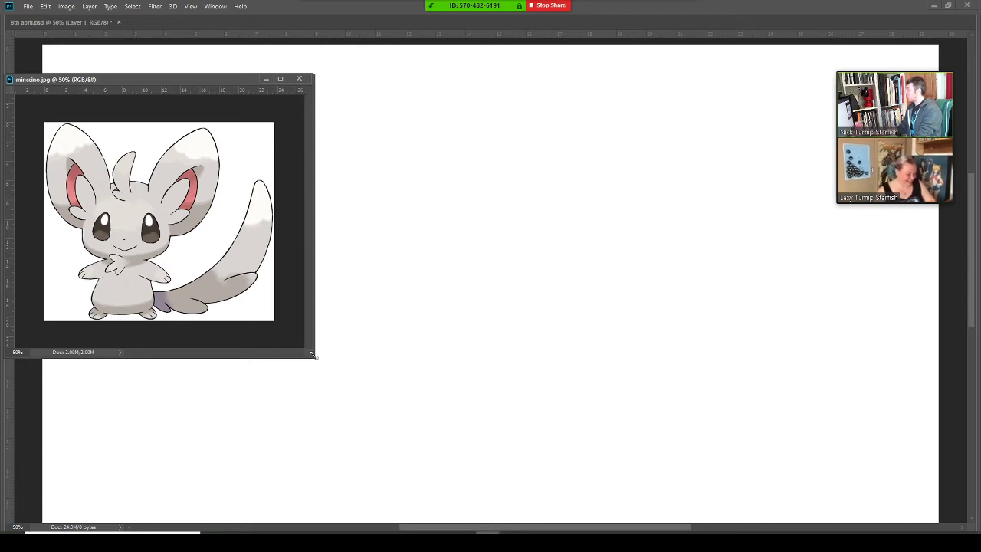
{"action": "left_click_drag", "start_coordinate": [313, 357], "coordinate": [269, 326]}
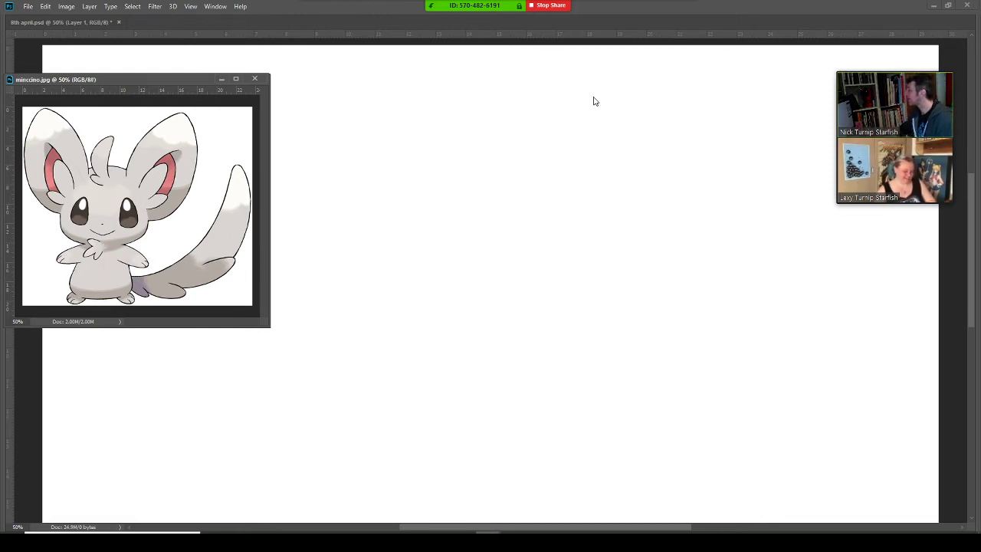
{"action": "left_click", "coordinate": [527, 139]}
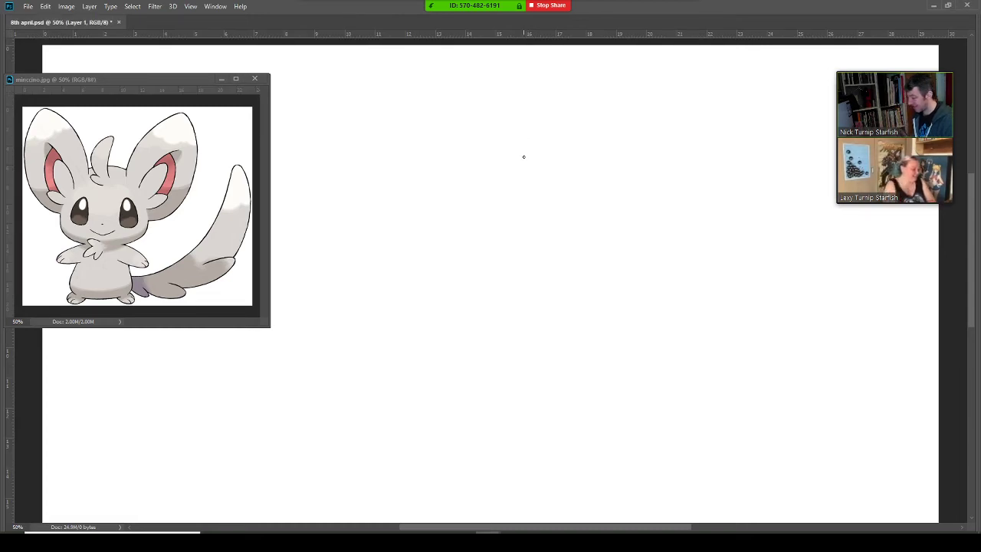